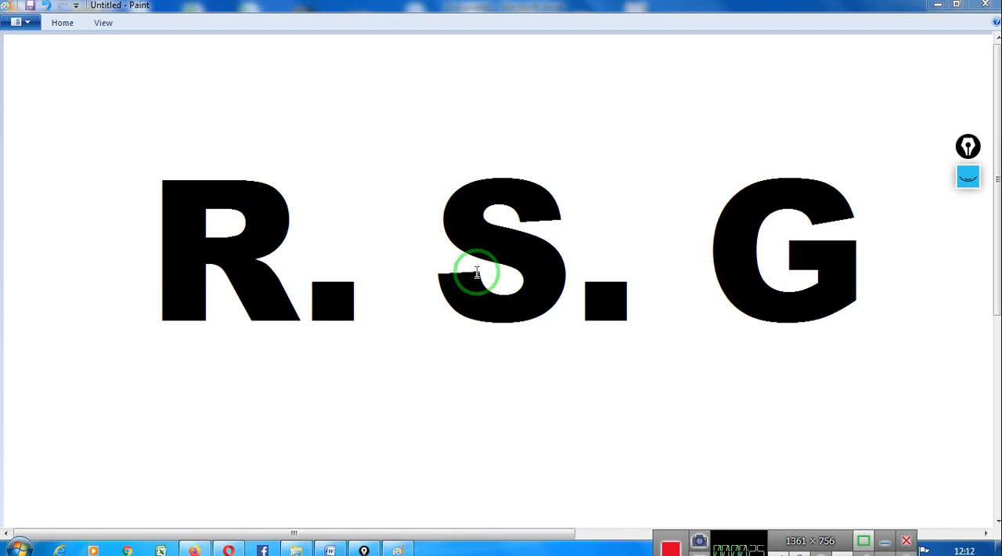
- Switch from Paint to the blank Word document and move the cursor along the first line through the default tab stops
{"action": "left_click", "coordinate": [938, 5]}
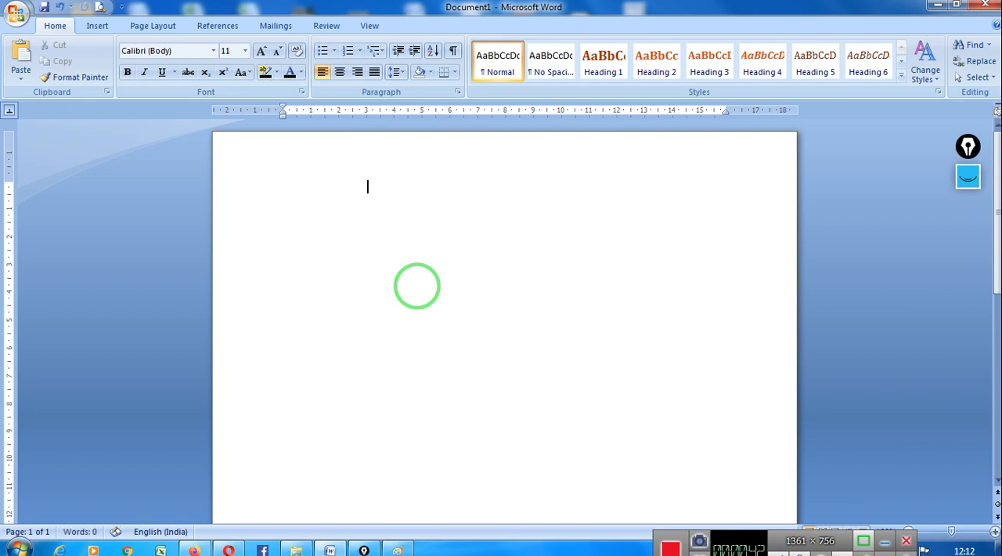
{"action": "key", "text": "Tab"}
{"action": "key", "text": "Tab"}
{"action": "key", "text": "Tab"}
{"action": "key", "text": "Tab"}
{"action": "key", "text": "Tab"}
{"action": "left_click", "coordinate": [290, 187]}
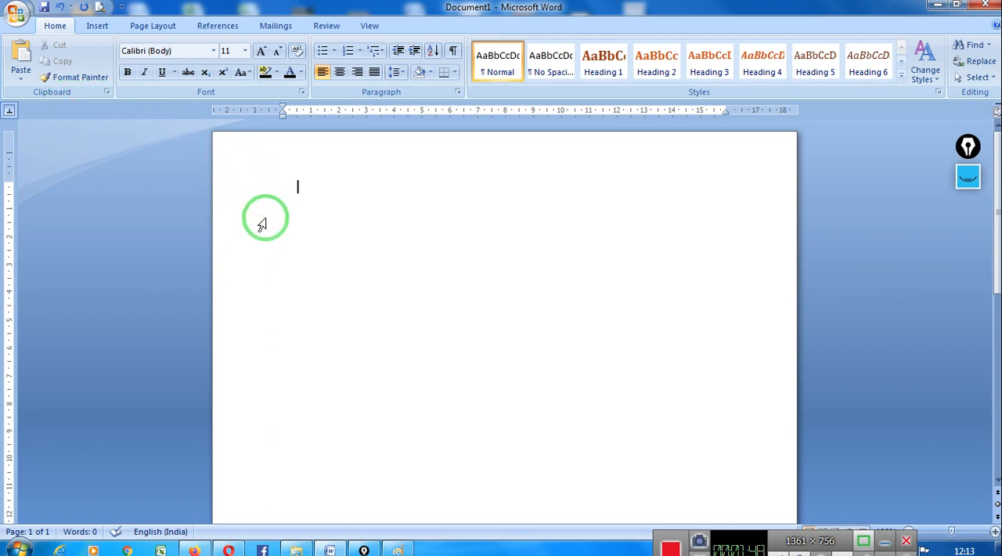
- Circle the tab selector beside the rulers with the pink screen pen, and return to the normal pointer
{"action": "left_click", "coordinate": [968, 176]}
{"action": "left_click", "coordinate": [968, 222]}
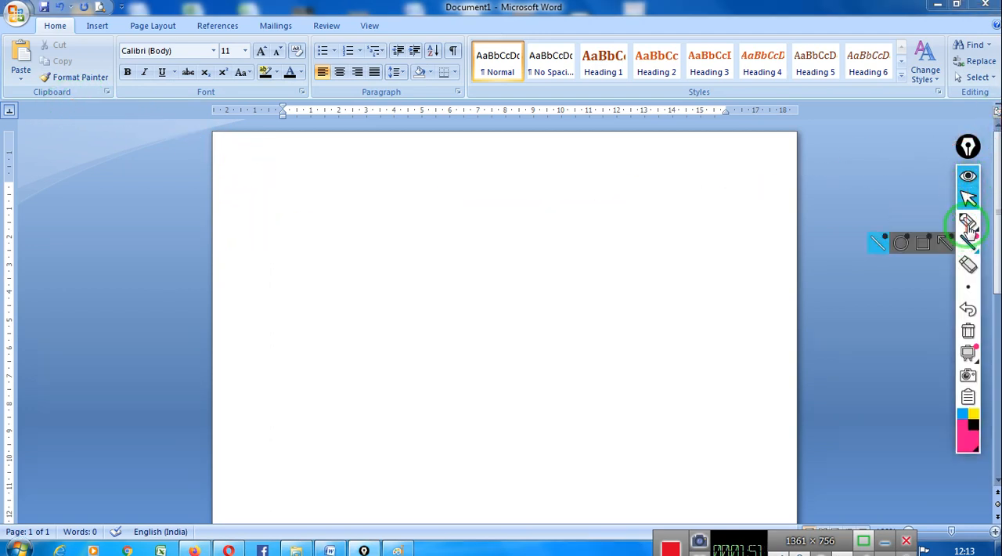
{"action": "left_click", "coordinate": [23, 114]}
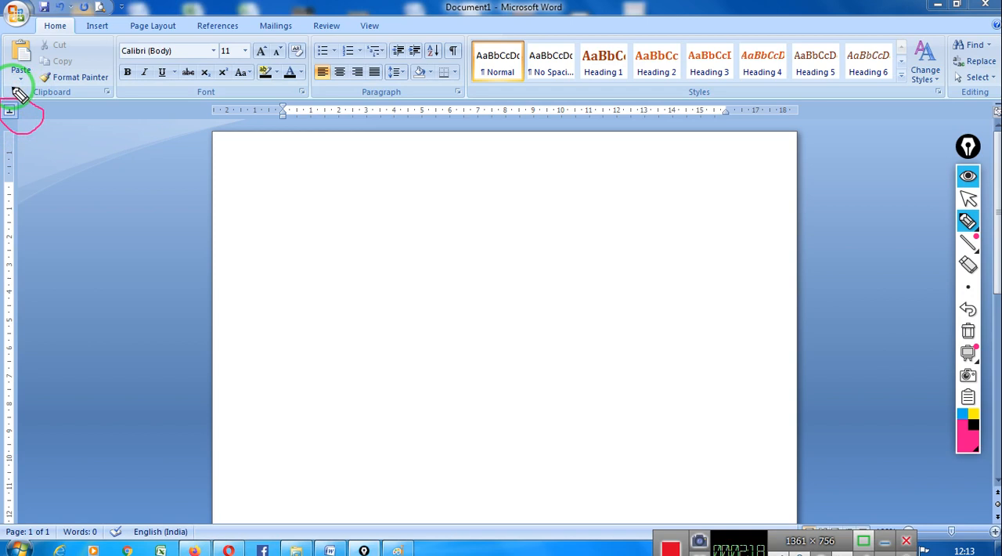
{"action": "left_click", "coordinate": [968, 198]}
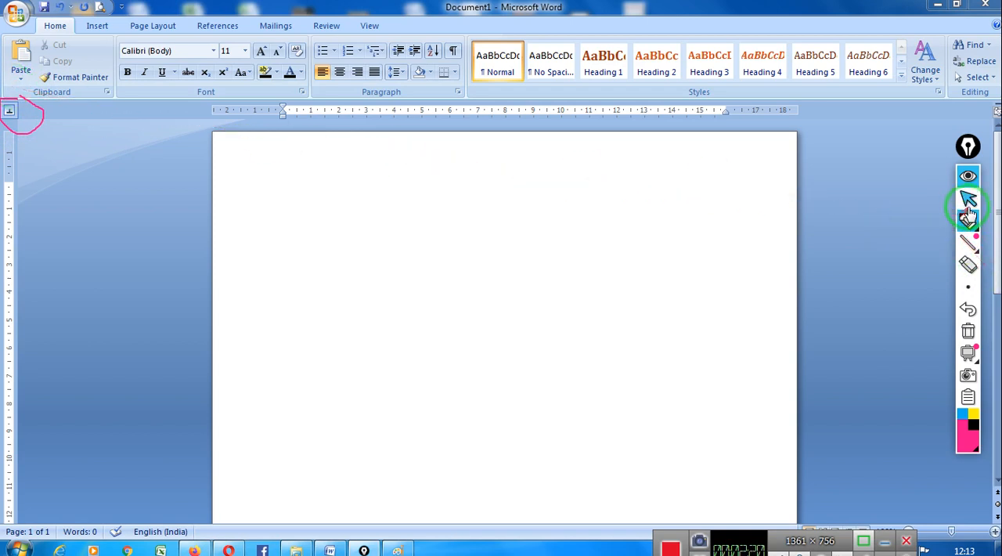
- Cycle the ruler's tab selector through all its tab and indent types until Left Tab is active
{"action": "left_click", "coordinate": [11, 111]}
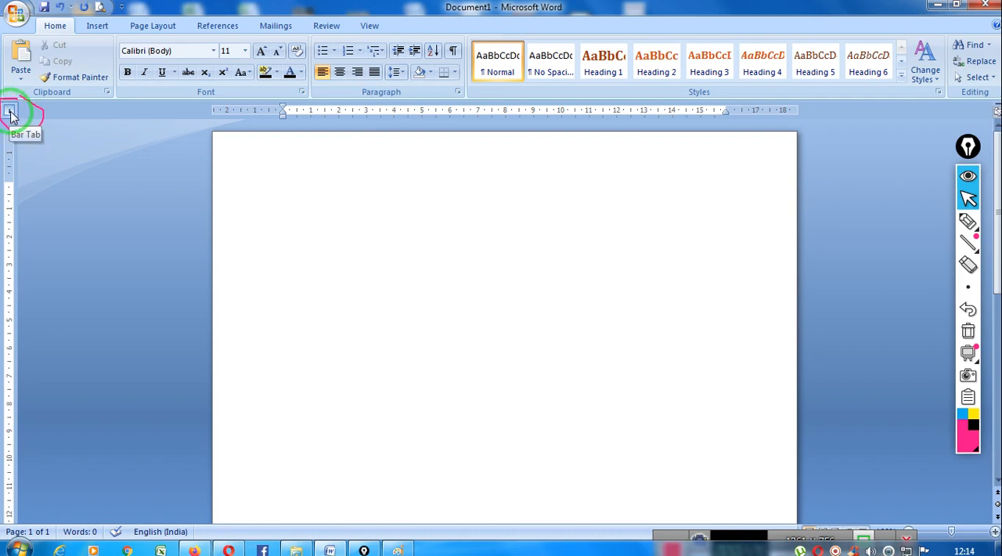
{"action": "left_click", "coordinate": [10, 113]}
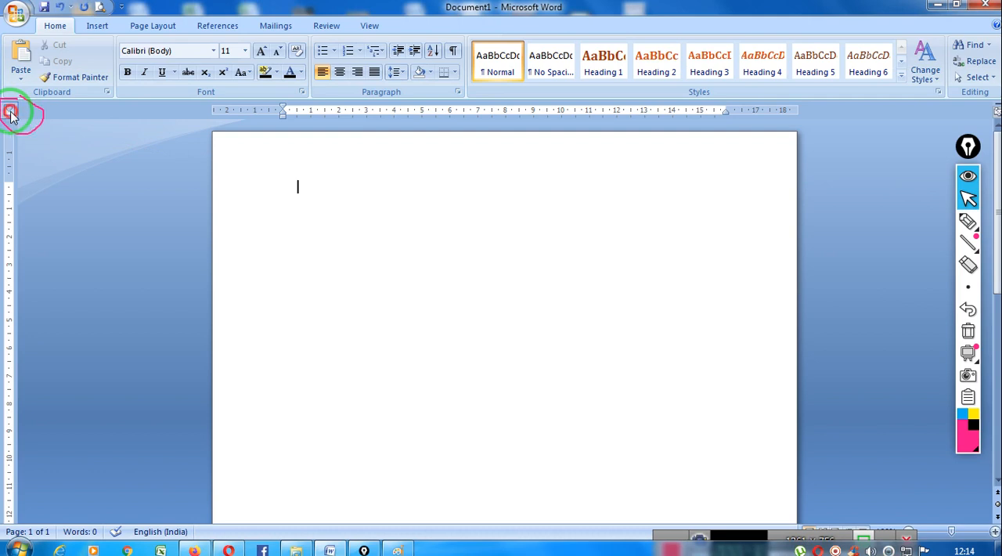
{"action": "left_click", "coordinate": [10, 114]}
{"action": "left_click", "coordinate": [10, 114]}
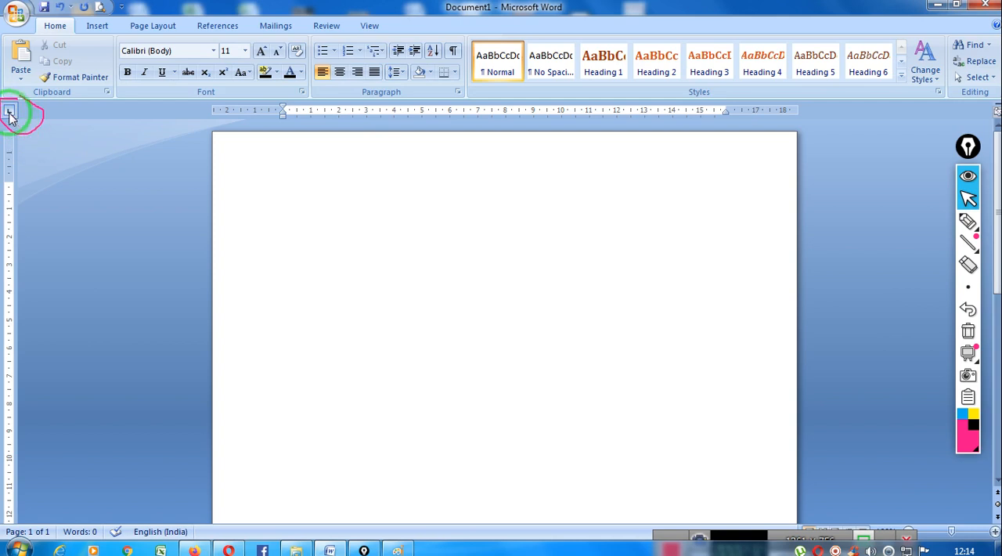
{"action": "left_click", "coordinate": [10, 114]}
{"action": "left_click", "coordinate": [9, 114]}
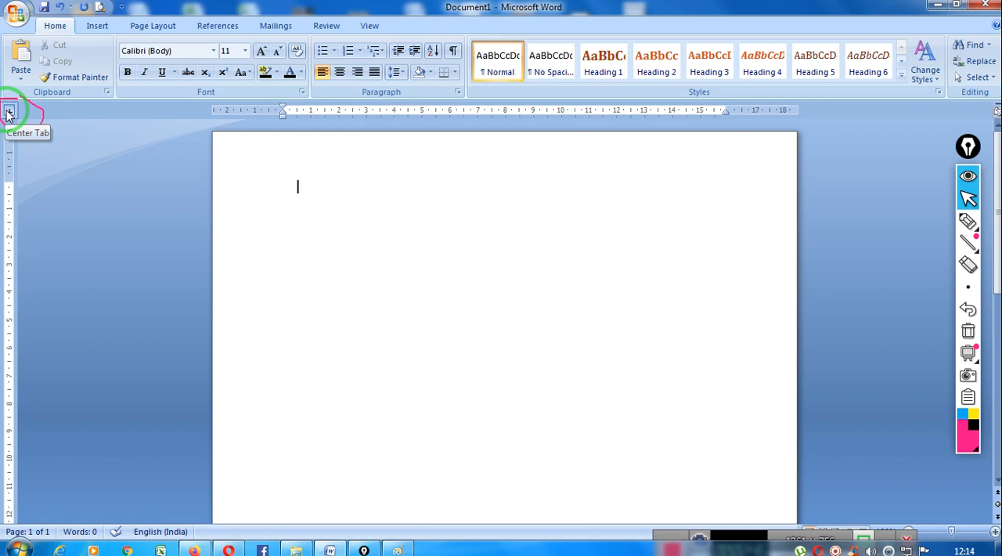
{"action": "left_click", "coordinate": [9, 111]}
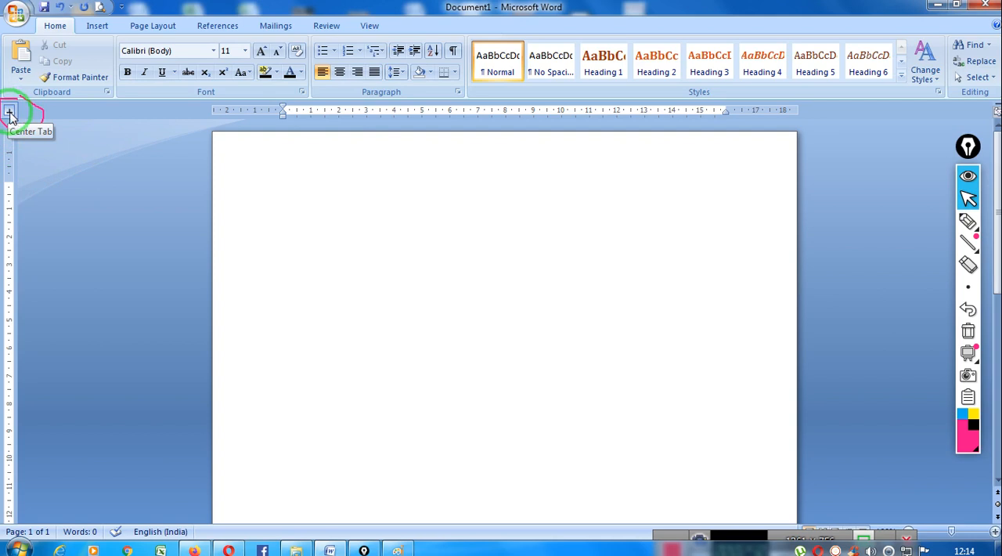
{"action": "left_click", "coordinate": [9, 113]}
{"action": "left_click", "coordinate": [10, 113]}
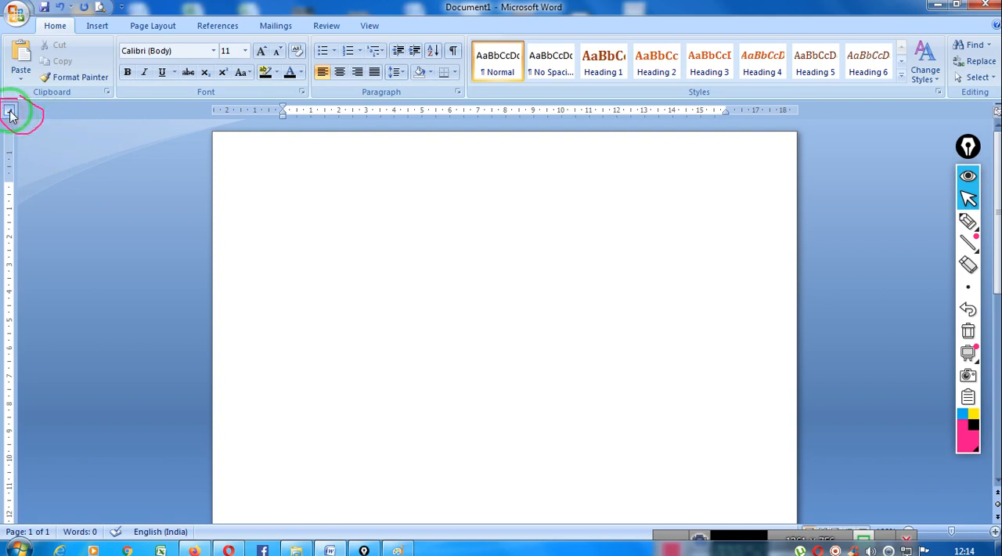
{"action": "left_click", "coordinate": [9, 114]}
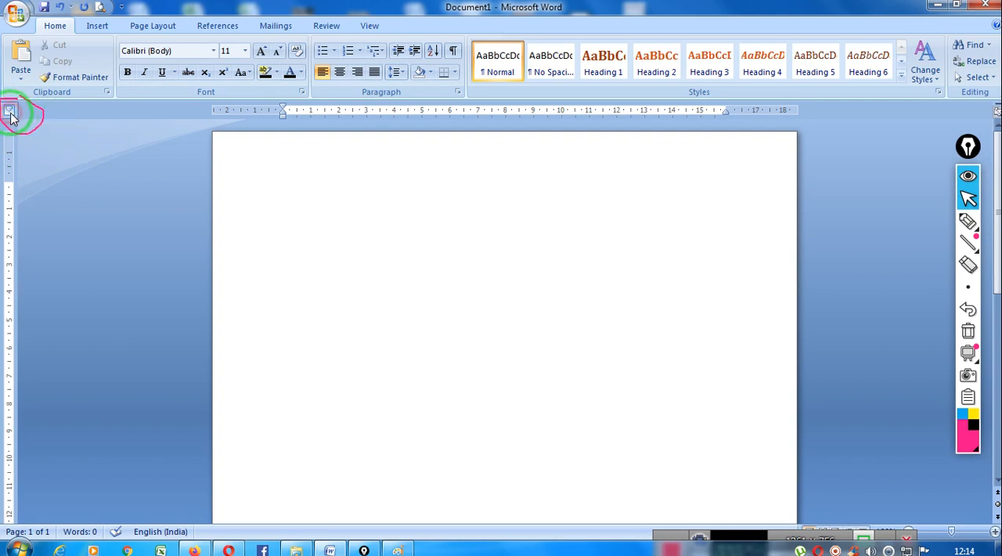
{"action": "left_click", "coordinate": [9, 114]}
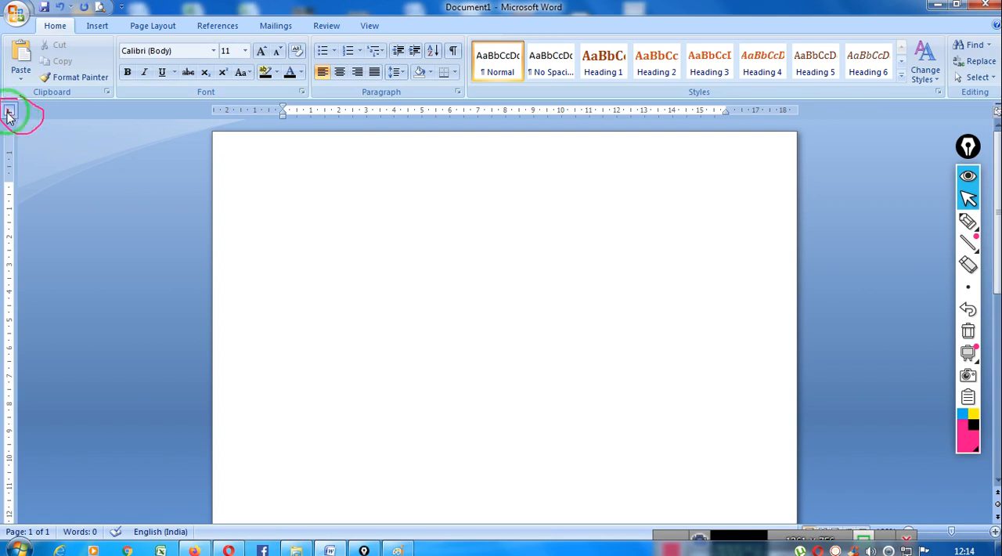
- Place a left tab stop at 5 cm on the horizontal ruler and enter HELLO aligned to it
{"action": "left_click", "coordinate": [422, 113]}
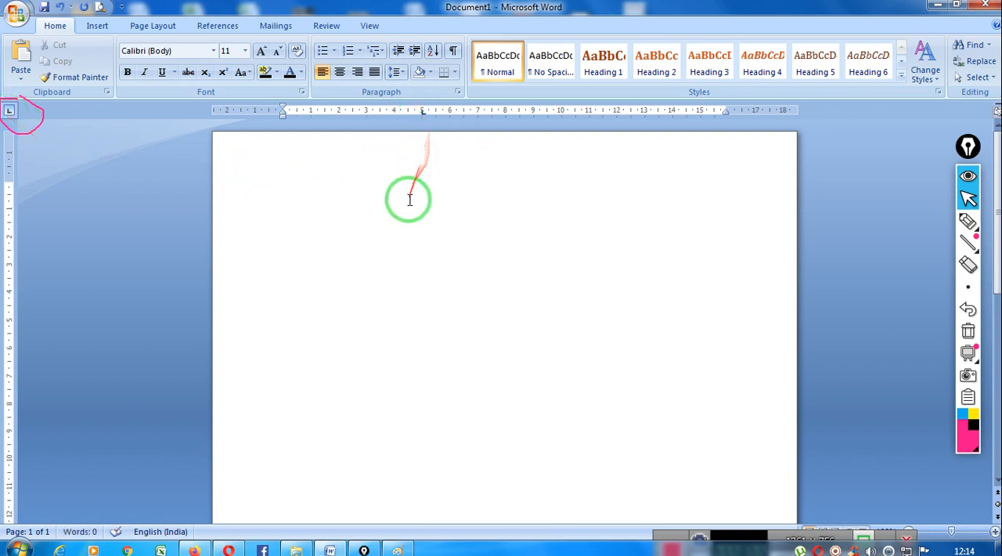
{"action": "key", "text": "Tab"}
{"action": "type", "text": "HELLO"}
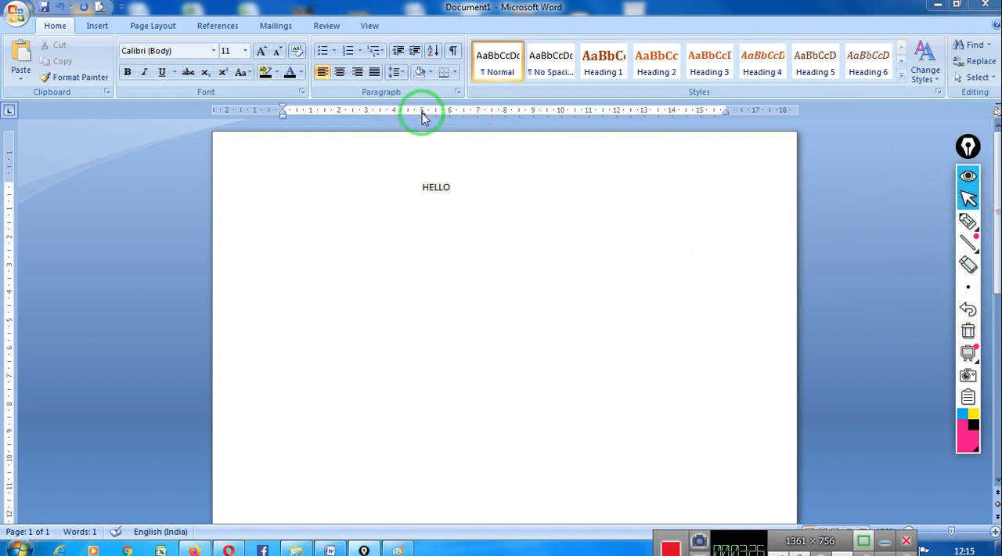
- Remove the 5 cm tab stop from the ruler and delete the word HELLO
{"action": "left_click_drag", "start_coordinate": [422, 113], "coordinate": [425, 149]}
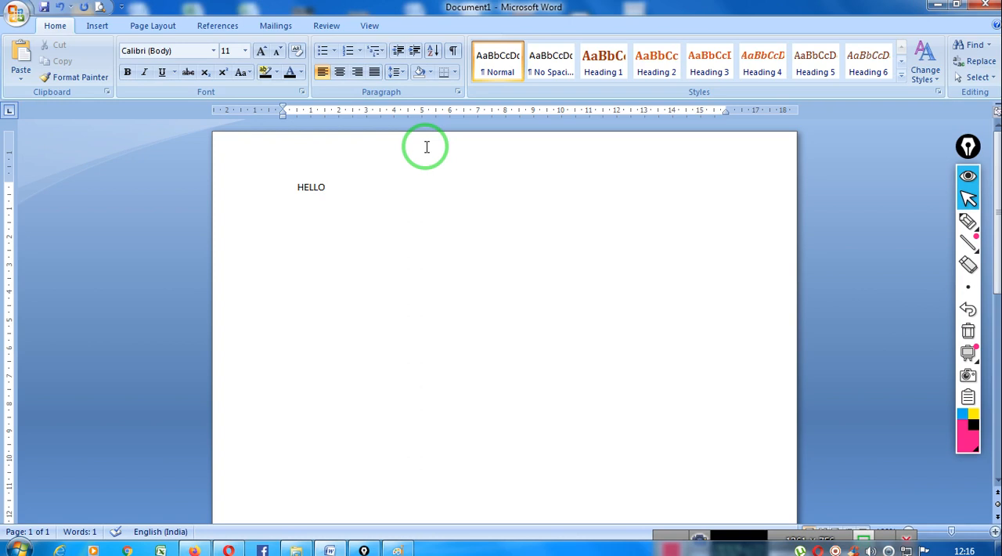
{"action": "mouse_move", "coordinate": [426, 146]}
{"action": "left_mouse_down"}
{"action": "mouse_move", "coordinate": [577, 146]}
{"action": "mouse_move", "coordinate": [610, 446]}
{"action": "left_mouse_up"}
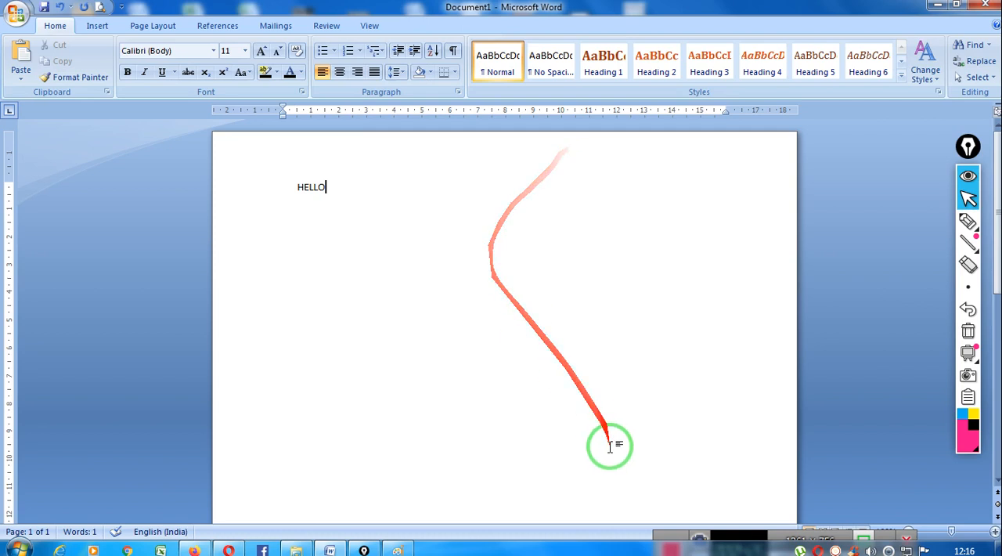
{"action": "left_click_drag", "start_coordinate": [670, 533], "coordinate": [683, 499]}
{"action": "left_click", "coordinate": [329, 186]}
{"action": "key", "text": "BackSpace"}
{"action": "key", "text": "BackSpace"}
{"action": "key", "text": "BackSpace"}
{"action": "key", "text": "BackSpace"}
{"action": "key", "text": "BackSpace"}
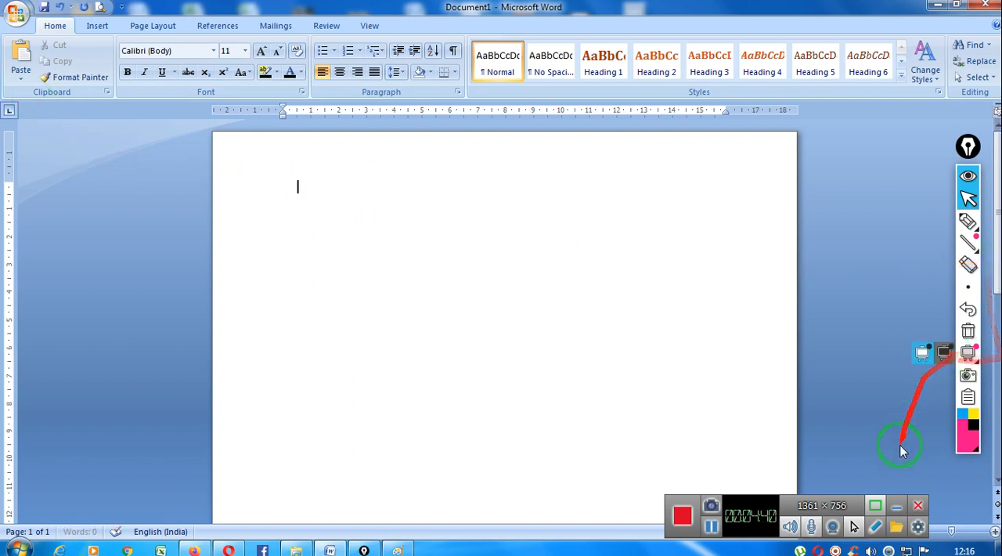
- Outline the Left Tab symbol beside the ruler with the pink screen pen
{"action": "left_click", "coordinate": [969, 221]}
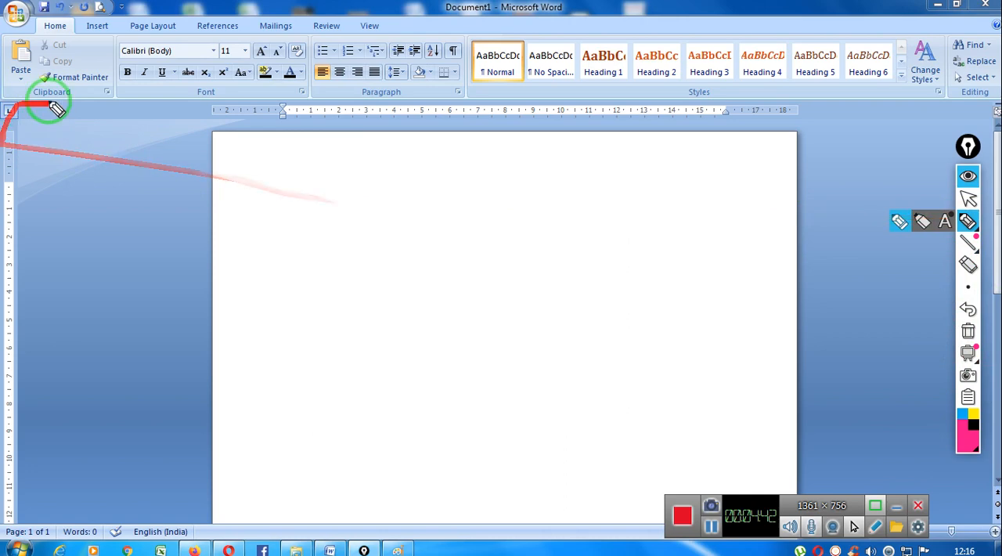
{"action": "mouse_move", "coordinate": [8, 93]}
{"action": "left_mouse_down"}
{"action": "mouse_move", "coordinate": [20, 131]}
{"action": "mouse_move", "coordinate": [34, 100]}
{"action": "mouse_move", "coordinate": [6, 97]}
{"action": "left_mouse_up"}
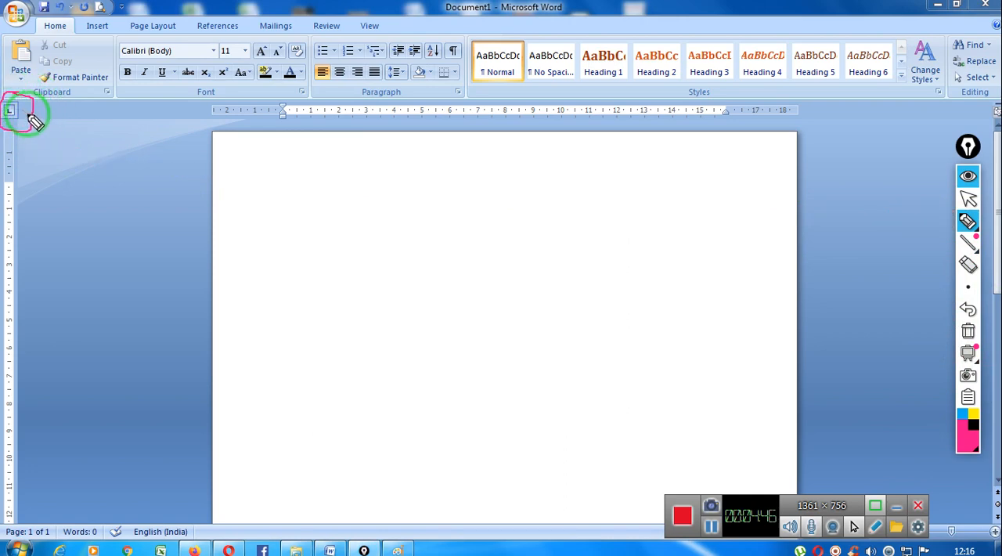
{"action": "left_click", "coordinate": [969, 199]}
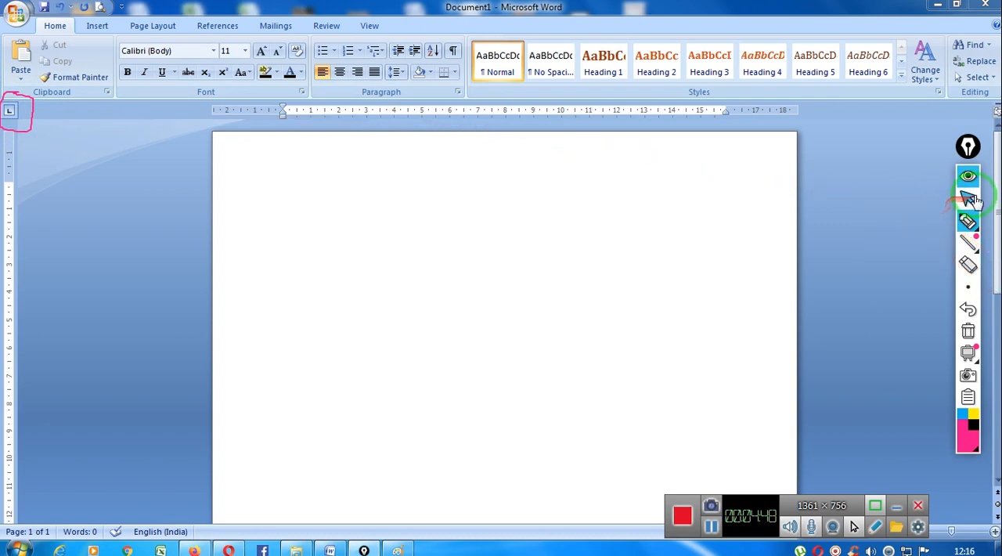
- Open the Paragraph settings, reposition the dialog, and circle its Tabs option with the pink screen pen
{"action": "left_click", "coordinate": [460, 92]}
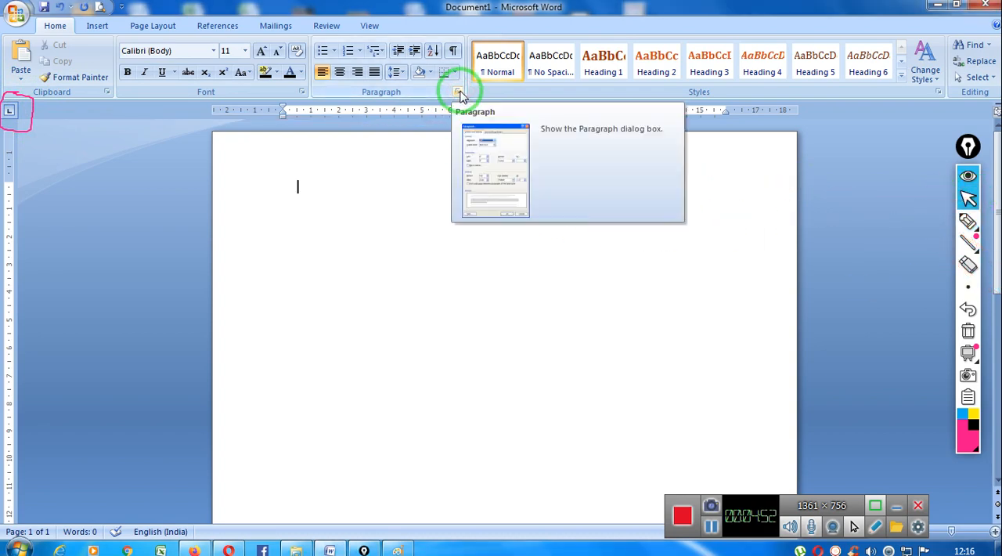
{"action": "left_click", "coordinate": [460, 92]}
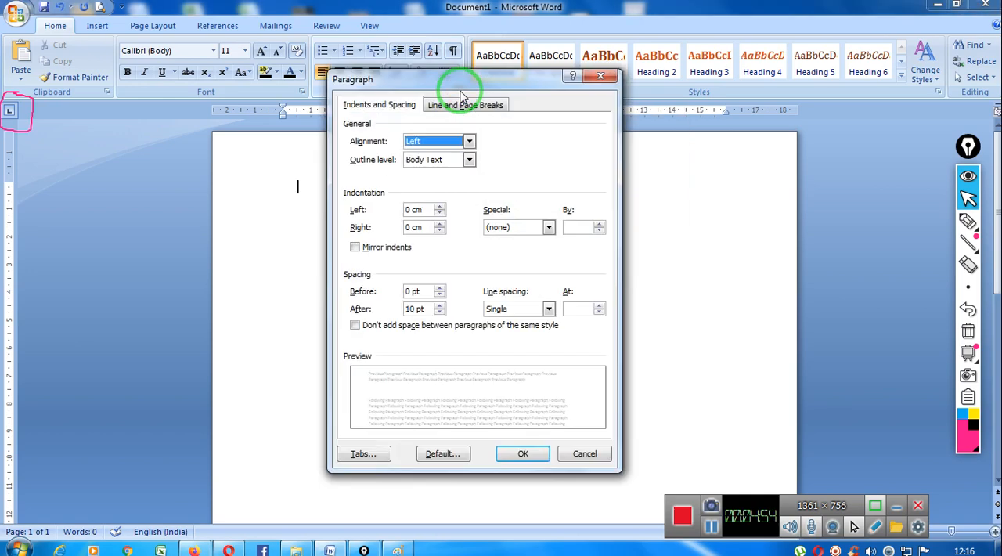
{"action": "left_click_drag", "start_coordinate": [451, 82], "coordinate": [458, 138]}
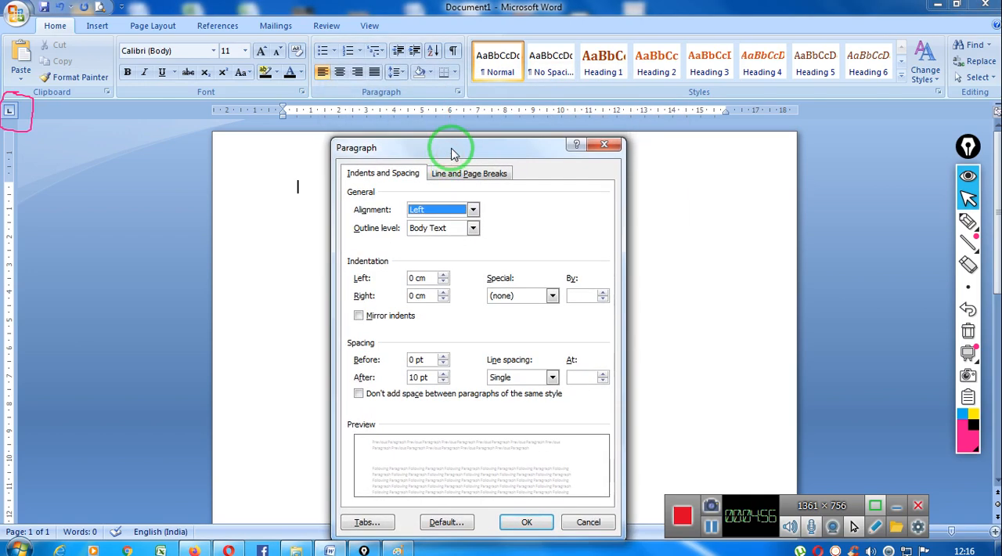
{"action": "mouse_move", "coordinate": [465, 100]}
{"action": "left_mouse_down"}
{"action": "mouse_move", "coordinate": [559, 123]}
{"action": "mouse_move", "coordinate": [657, 468]}
{"action": "left_mouse_up"}
{"action": "left_click_drag", "start_coordinate": [454, 137], "coordinate": [467, 75]}
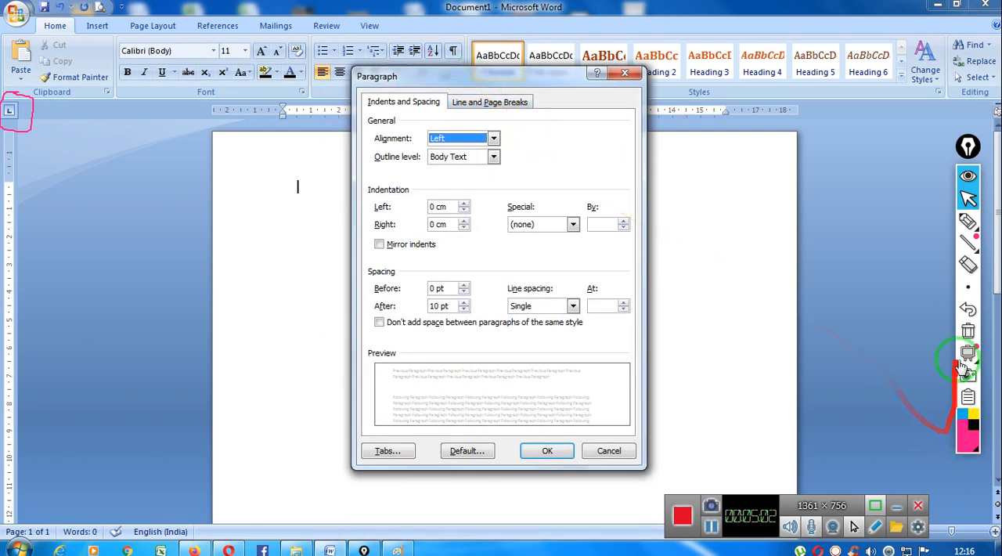
{"action": "left_click", "coordinate": [967, 222]}
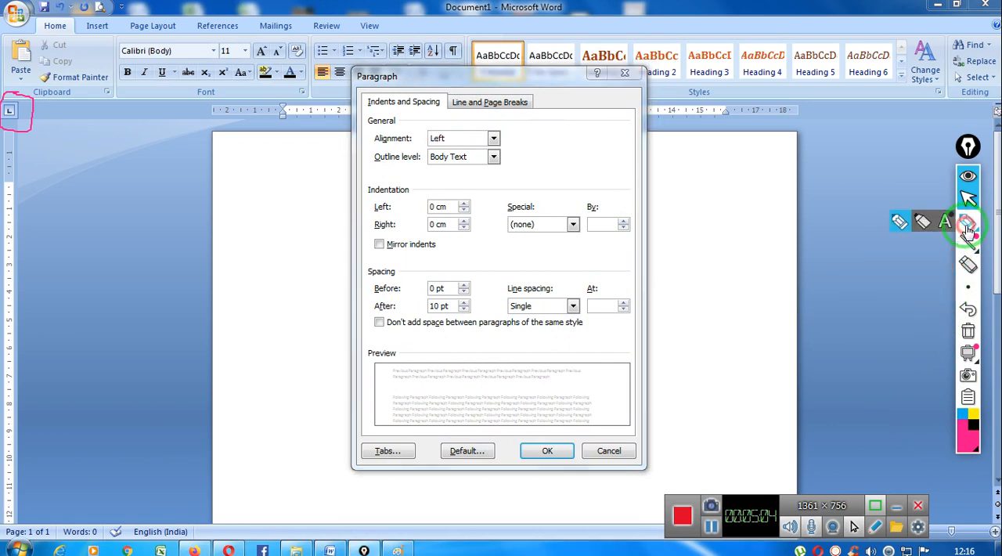
{"action": "left_click_drag", "start_coordinate": [956, 238], "coordinate": [442, 471]}
{"action": "mouse_move", "coordinate": [404, 432]}
{"action": "left_mouse_down"}
{"action": "mouse_move", "coordinate": [349, 448]}
{"action": "mouse_move", "coordinate": [376, 485]}
{"action": "mouse_move", "coordinate": [411, 464]}
{"action": "mouse_move", "coordinate": [413, 427]}
{"action": "mouse_move", "coordinate": [390, 428]}
{"action": "left_mouse_up"}
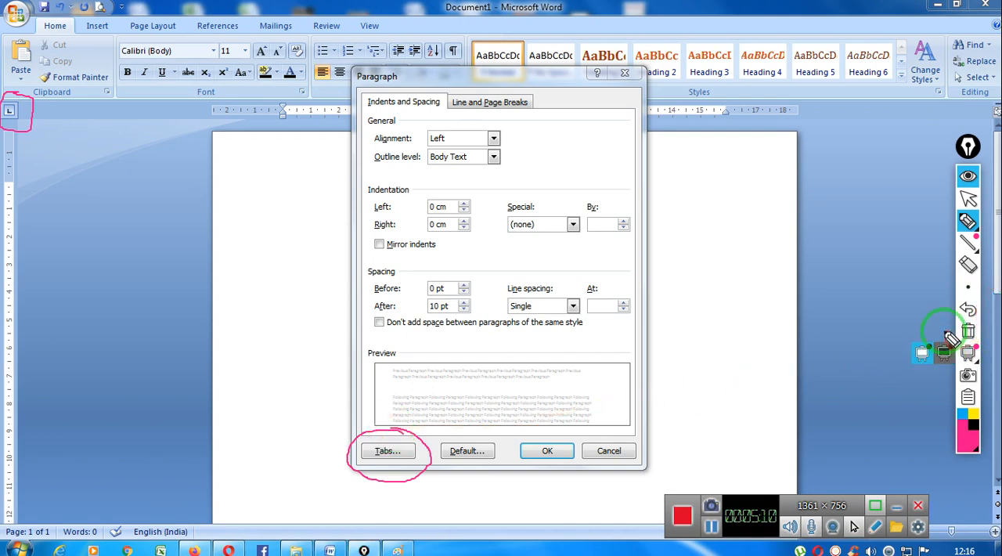
{"action": "left_click", "coordinate": [968, 195]}
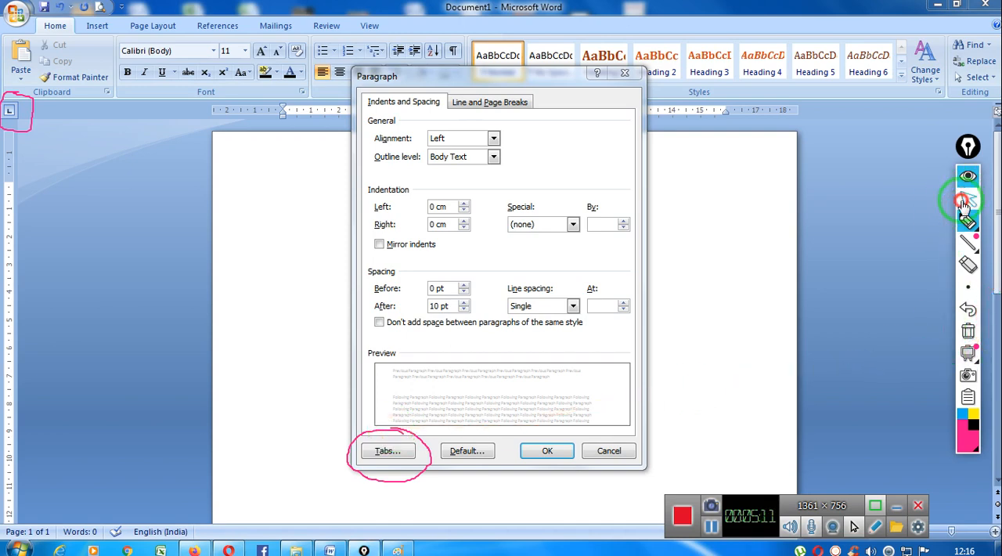
- Review the tab stop position, alignment and leader options in the Tabs dialog, cancel it, and clear the pen marks
{"action": "left_click", "coordinate": [394, 453]}
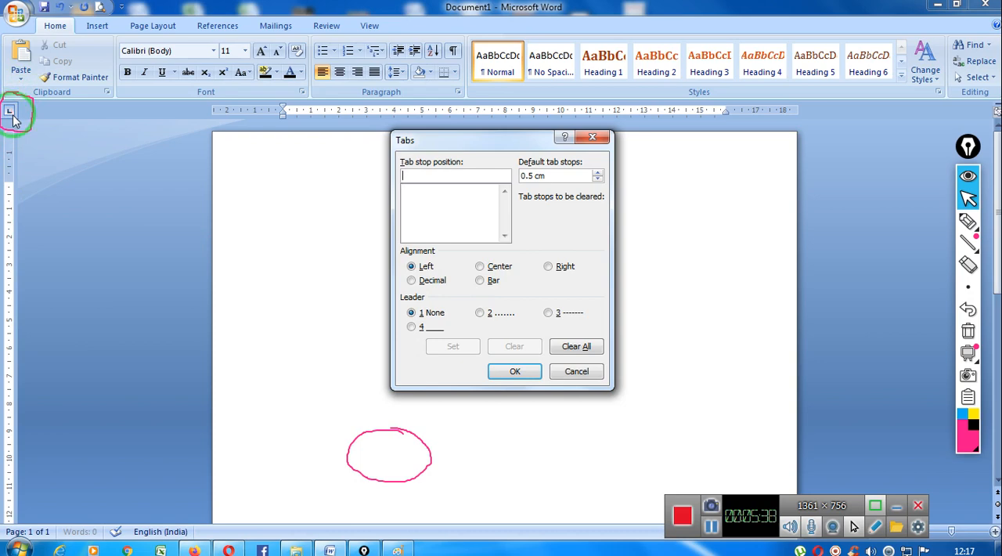
{"action": "left_click", "coordinate": [576, 372]}
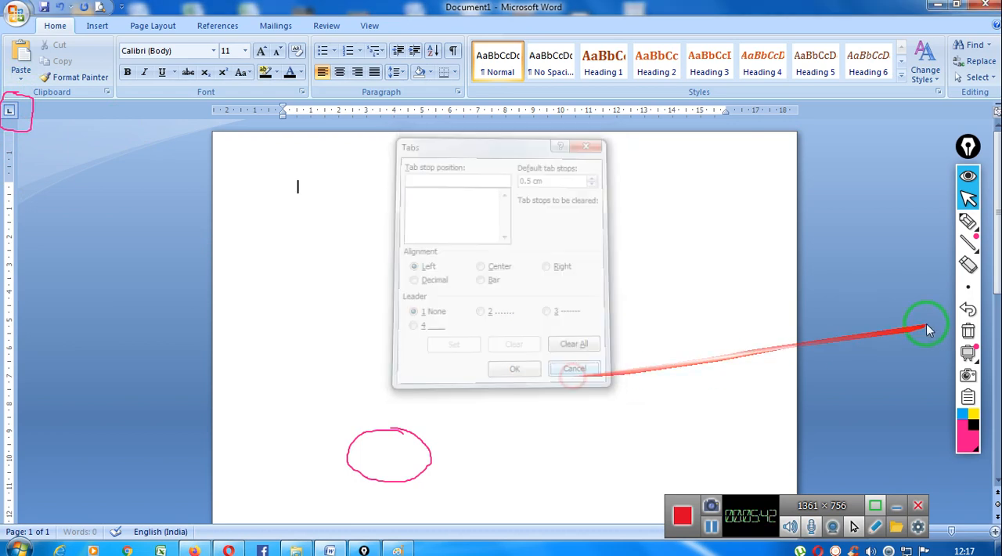
{"action": "left_click", "coordinate": [968, 331]}
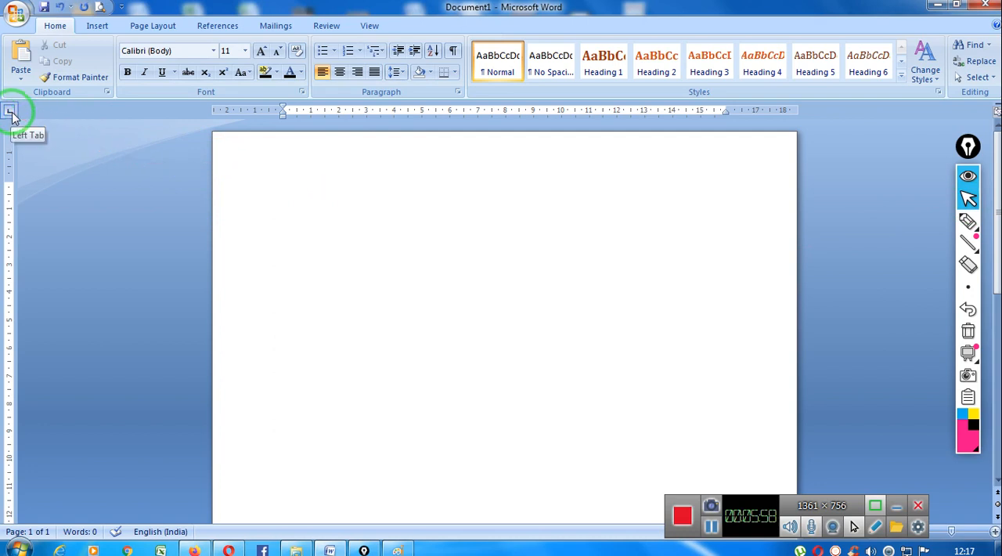
- Place a left tab stop at 4 cm on the horizontal ruler and circle it with the pink screen pen
{"action": "left_click", "coordinate": [393, 111]}
{"action": "key", "text": "Tab"}
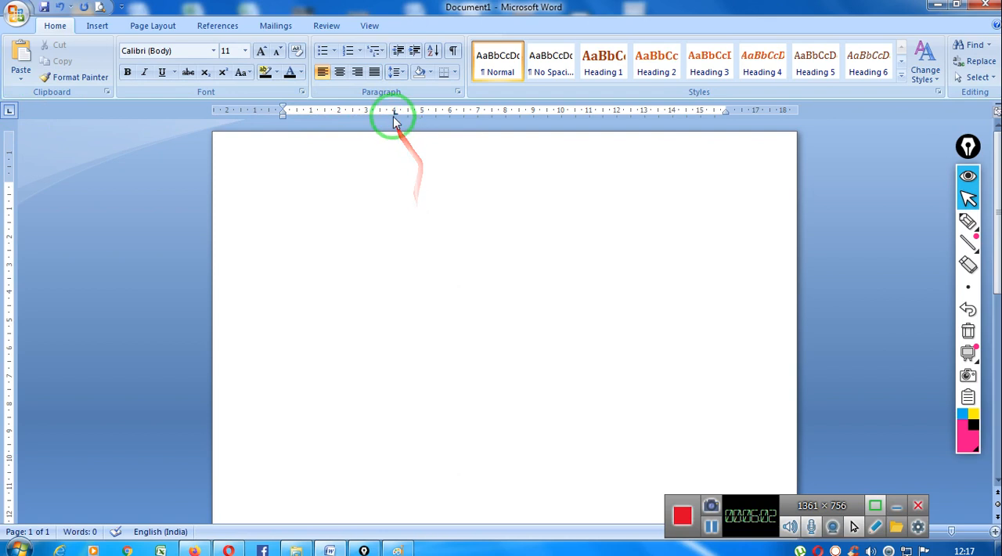
{"action": "left_click", "coordinate": [967, 221]}
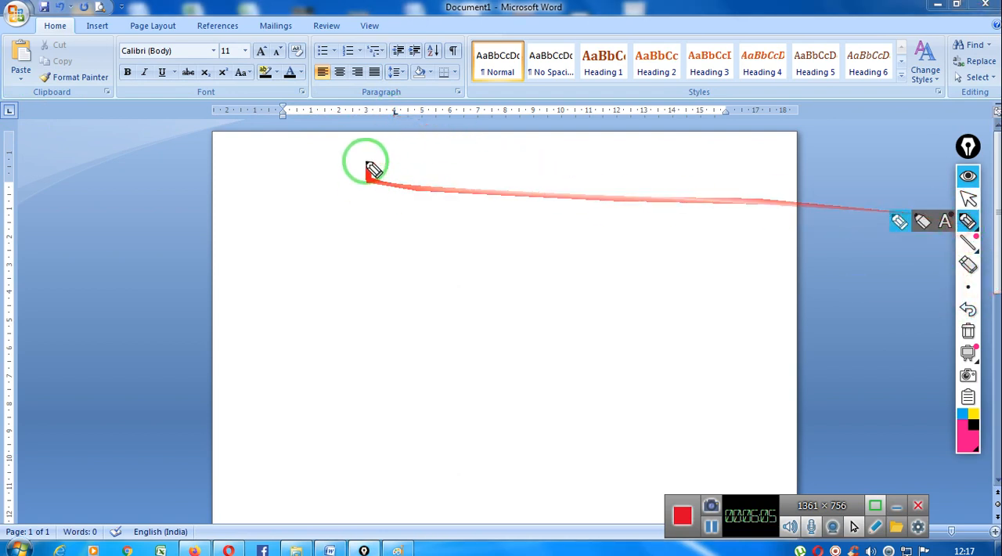
{"action": "mouse_move", "coordinate": [401, 105]}
{"action": "left_mouse_down"}
{"action": "mouse_move", "coordinate": [385, 123]}
{"action": "mouse_move", "coordinate": [403, 117]}
{"action": "mouse_move", "coordinate": [396, 105]}
{"action": "mouse_move", "coordinate": [985, 231]}
{"action": "left_mouse_up"}
{"action": "left_click", "coordinate": [967, 198]}
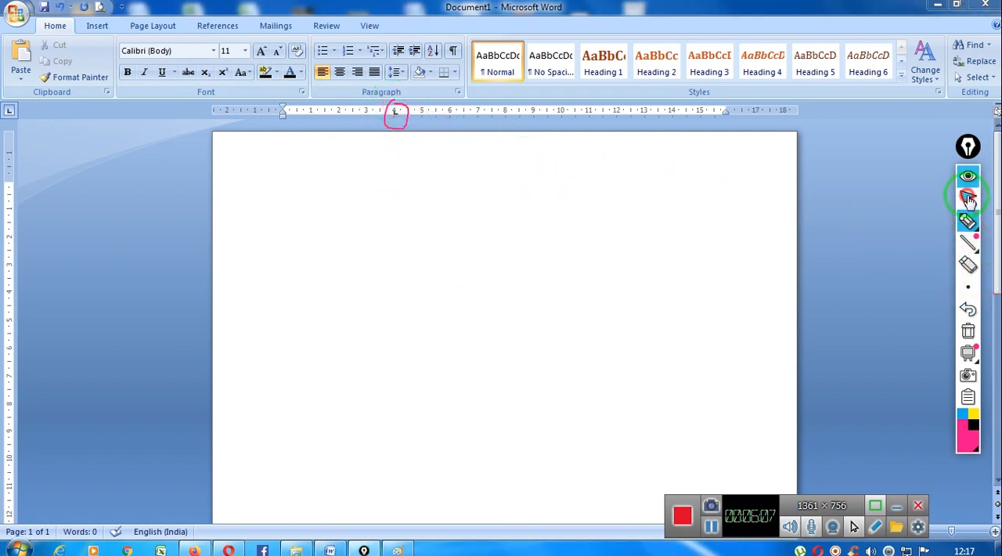
{"action": "left_click", "coordinate": [282, 178]}
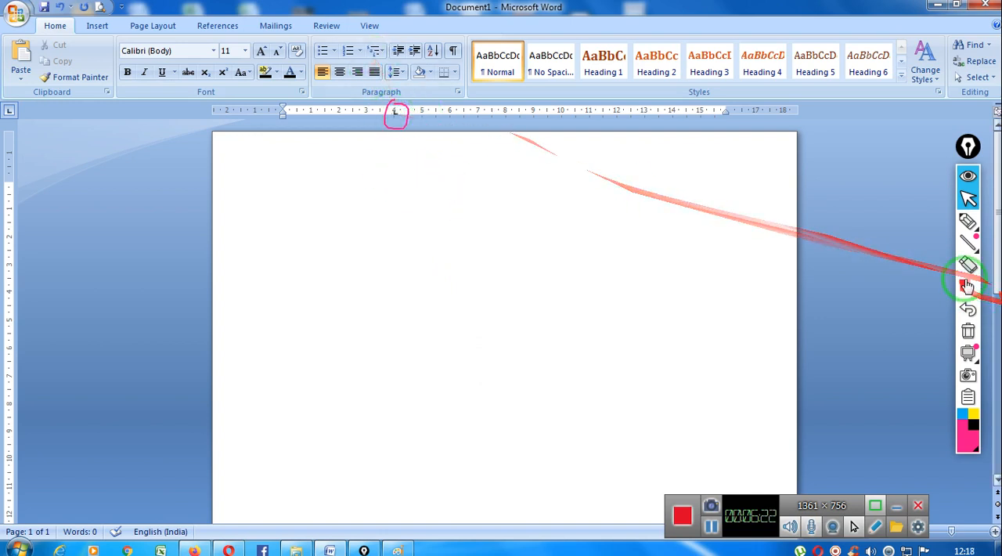
- Draw a short vertical line below the 4 cm tab stop with the blue screen pen
{"action": "left_click", "coordinate": [968, 221]}
{"action": "left_click", "coordinate": [963, 415]}
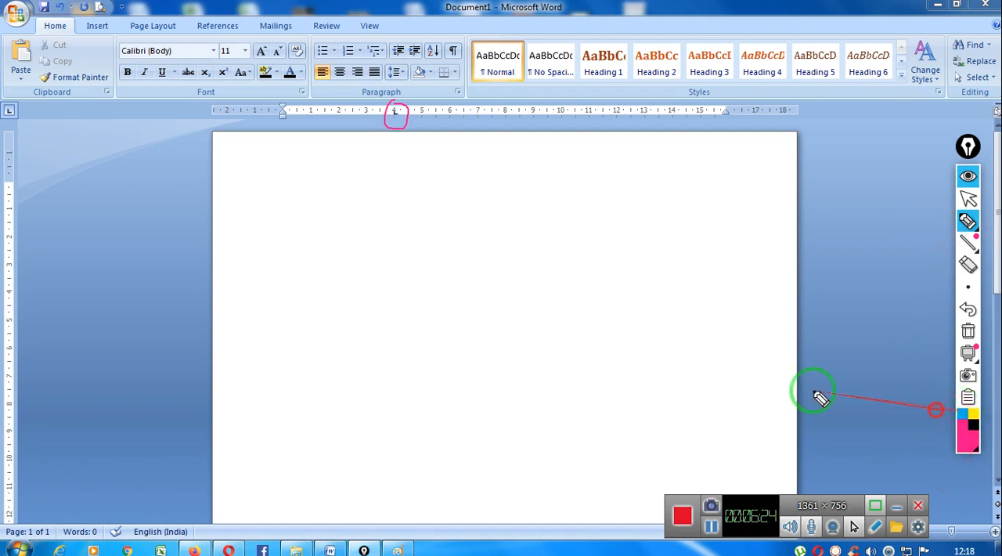
{"action": "left_click_drag", "start_coordinate": [399, 157], "coordinate": [405, 211]}
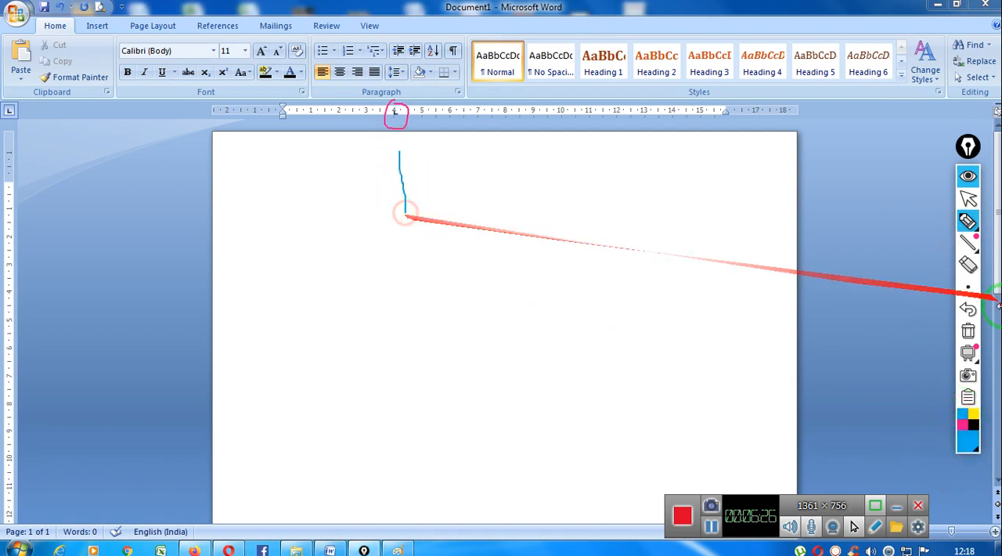
{"action": "left_click", "coordinate": [969, 200]}
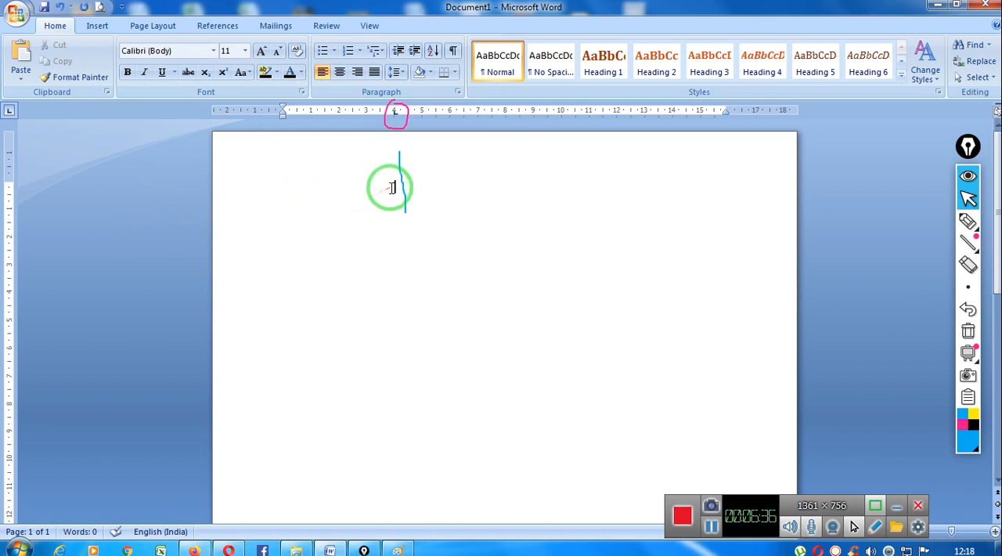
- Erase the blue line below the 4 cm tab stop and return to the normal cursor
{"action": "left_click", "coordinate": [969, 266]}
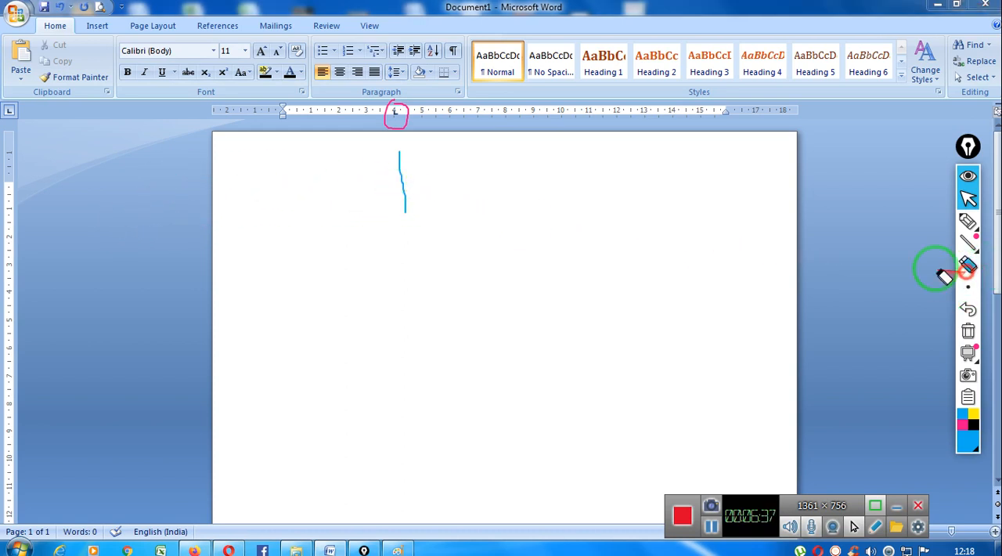
{"action": "left_click", "coordinate": [404, 197]}
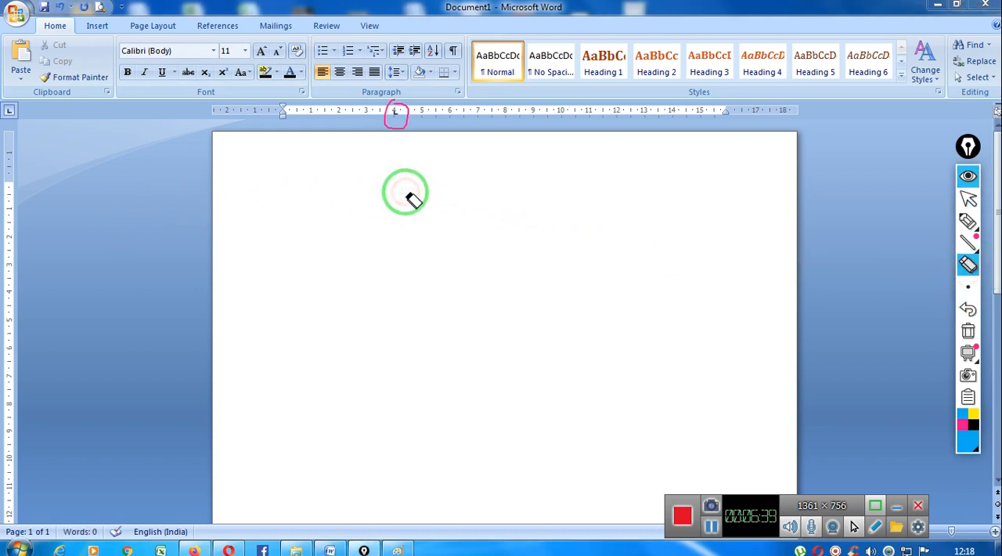
{"action": "left_click", "coordinate": [968, 199]}
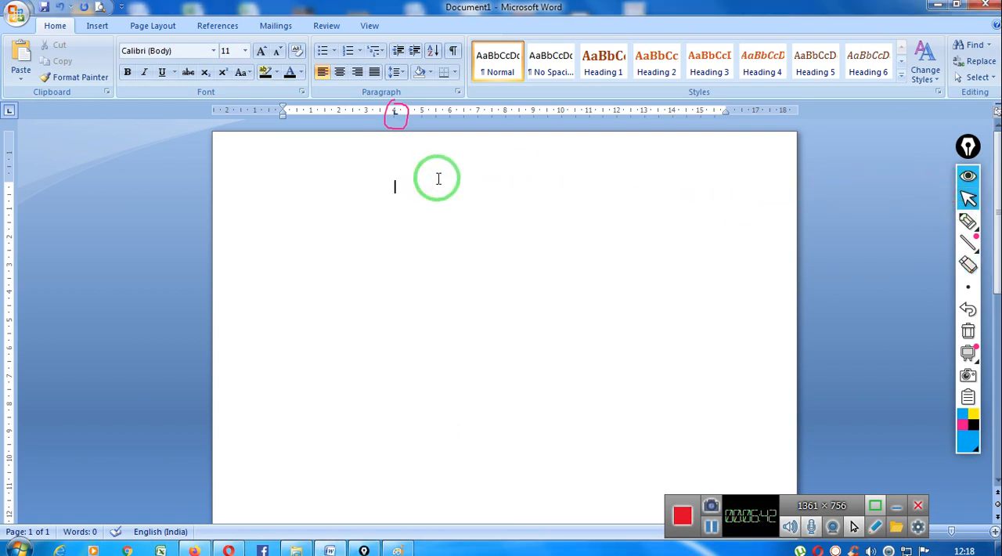
- Type "Hello" and a first name at the 4 cm tab stop, and draw a blue line linking the stop to the text
{"action": "type", "text": "hELLO Ravi"}
{"action": "mouse_move", "coordinate": [967, 224]}
{"action": "left_click", "coordinate": [922, 222]}
{"action": "left_click_drag", "start_coordinate": [392, 153], "coordinate": [396, 194]}
{"action": "mouse_move", "coordinate": [481, 192]}
{"action": "left_mouse_down"}
{"action": "mouse_move", "coordinate": [538, 195]}
{"action": "mouse_move", "coordinate": [644, 237]}
{"action": "mouse_move", "coordinate": [958, 219]}
{"action": "left_mouse_up"}
{"action": "left_click", "coordinate": [968, 200]}
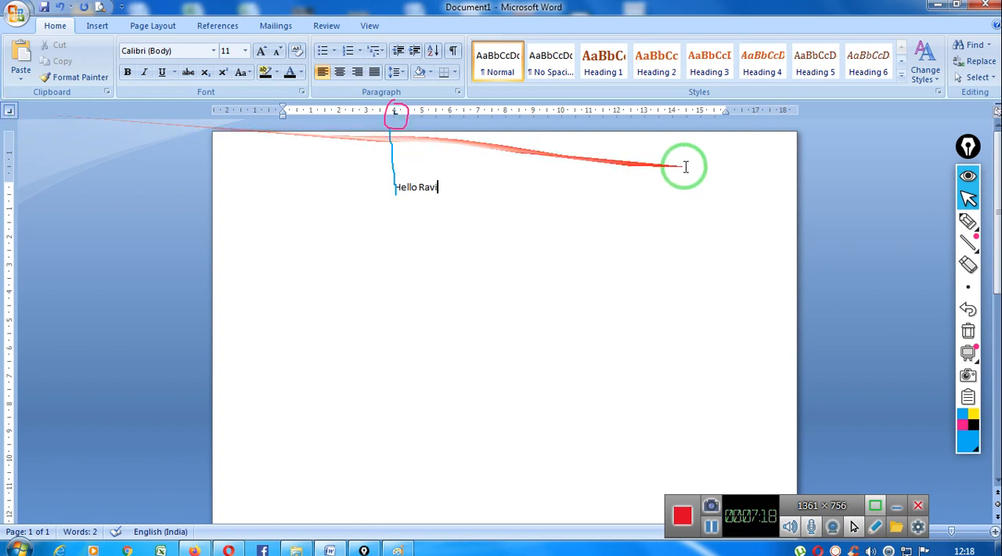
- Place a right tab stop at about 11.5 cm, circled with the orange screen pen, and enter "How are you?" at it
{"action": "left_click", "coordinate": [600, 114]}
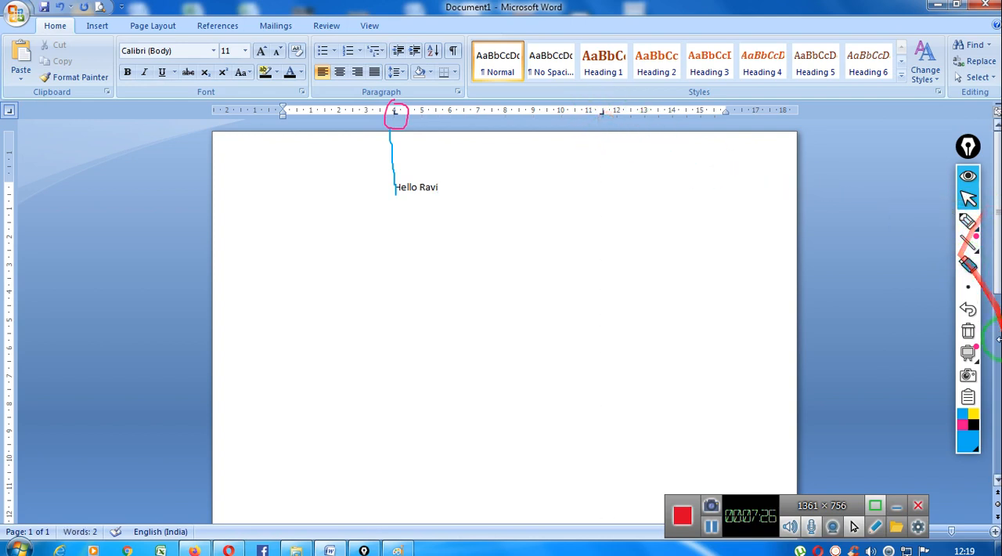
{"action": "left_click", "coordinate": [971, 446]}
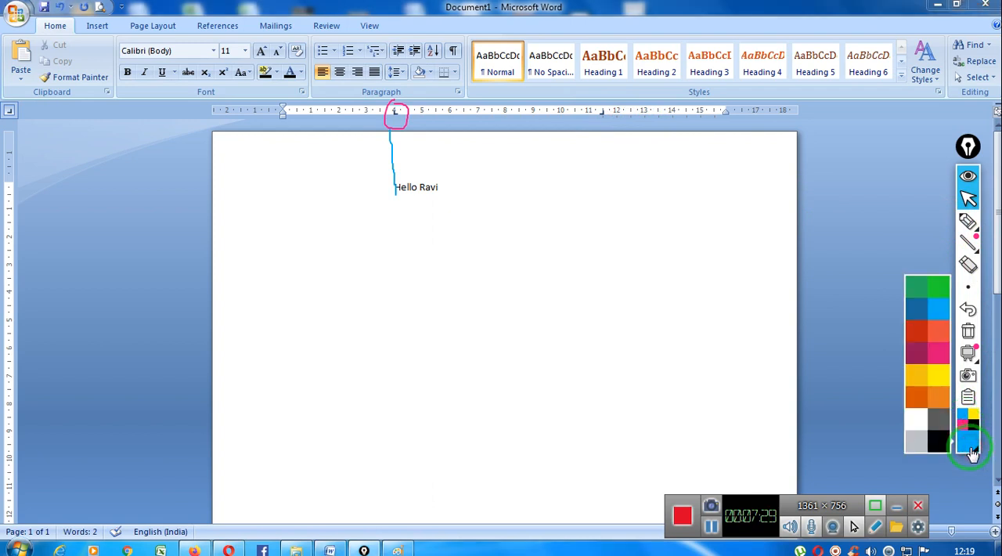
{"action": "left_click", "coordinate": [923, 405]}
{"action": "left_click", "coordinate": [967, 221]}
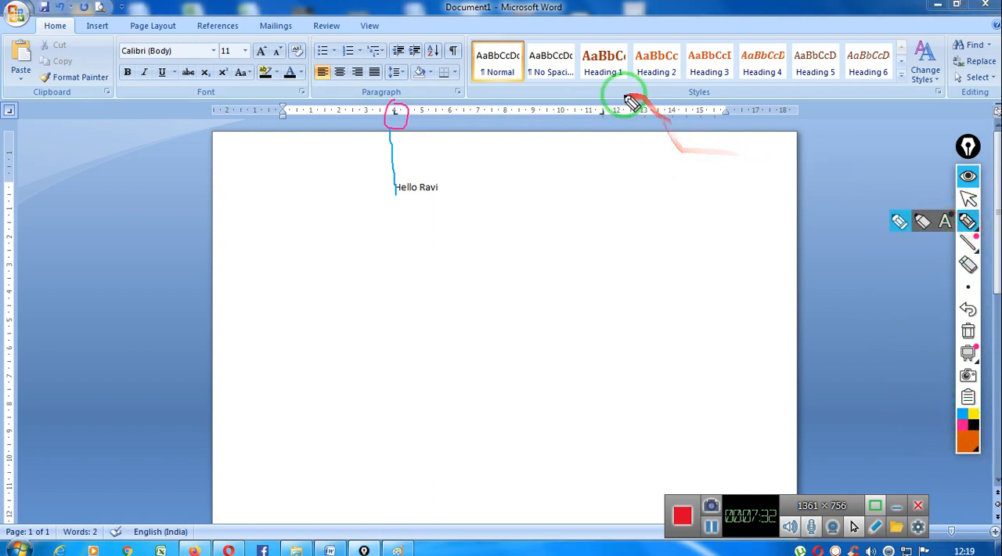
{"action": "mouse_move", "coordinate": [600, 100]}
{"action": "left_mouse_down"}
{"action": "mouse_move", "coordinate": [589, 107]}
{"action": "mouse_move", "coordinate": [613, 118]}
{"action": "mouse_move", "coordinate": [593, 97]}
{"action": "left_mouse_up"}
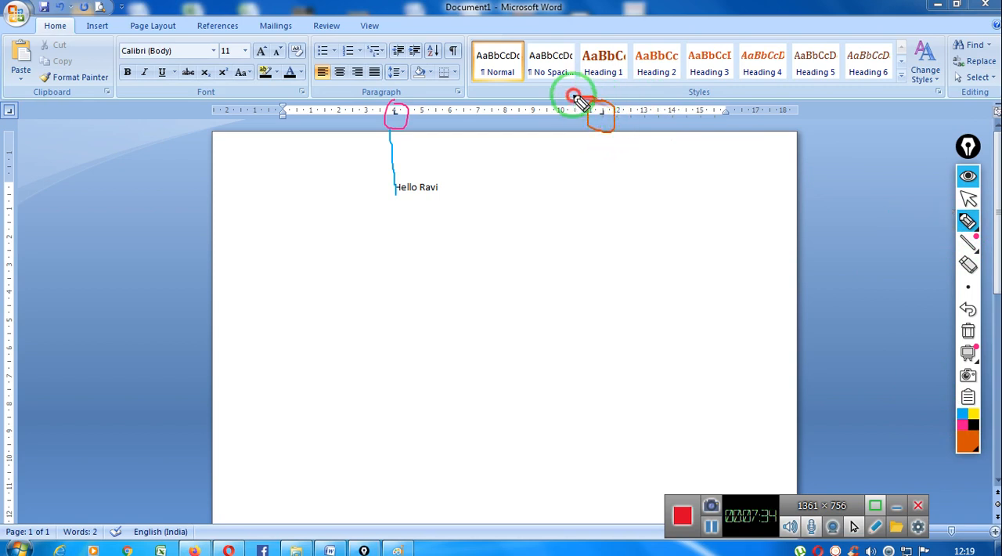
{"action": "left_click", "coordinate": [967, 198]}
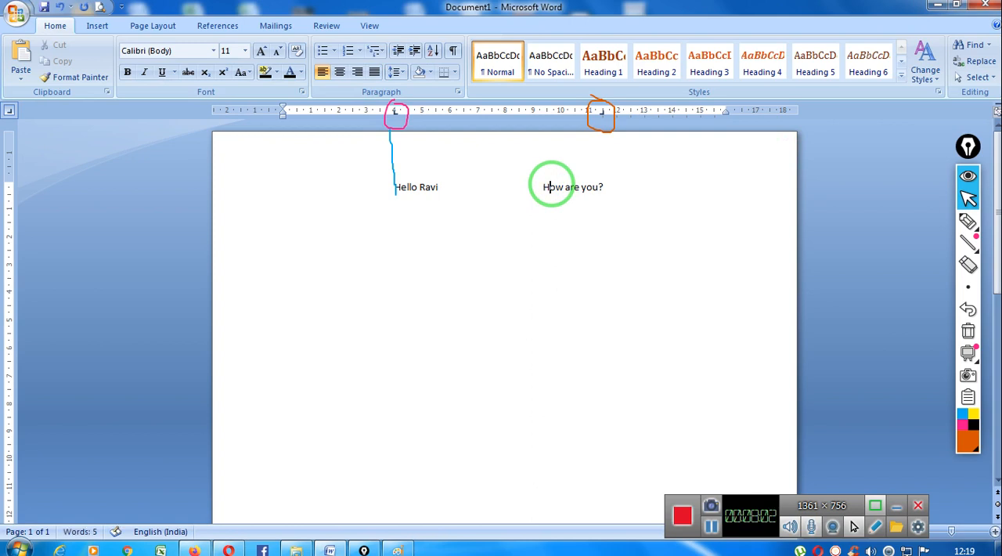
- Annotate the two typed texts with orange underlines, a guide line and the letters R and L, and clear all pen marks
{"action": "left_click", "coordinate": [967, 221]}
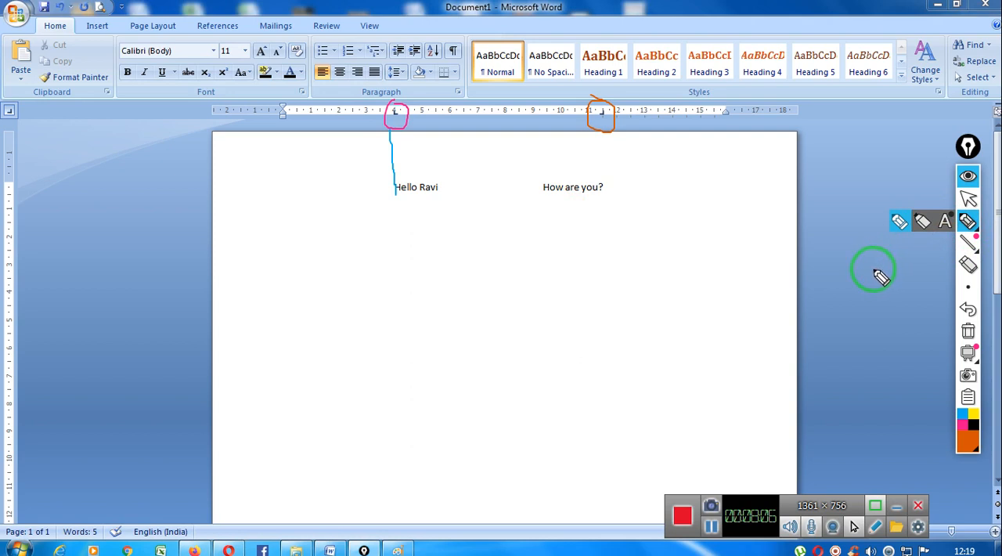
{"action": "left_click_drag", "start_coordinate": [604, 133], "coordinate": [604, 197]}
{"action": "left_click_drag", "start_coordinate": [539, 193], "coordinate": [603, 193]}
{"action": "mouse_move", "coordinate": [580, 225]}
{"action": "left_mouse_down"}
{"action": "mouse_move", "coordinate": [586, 209]}
{"action": "mouse_move", "coordinate": [586, 224]}
{"action": "left_mouse_up"}
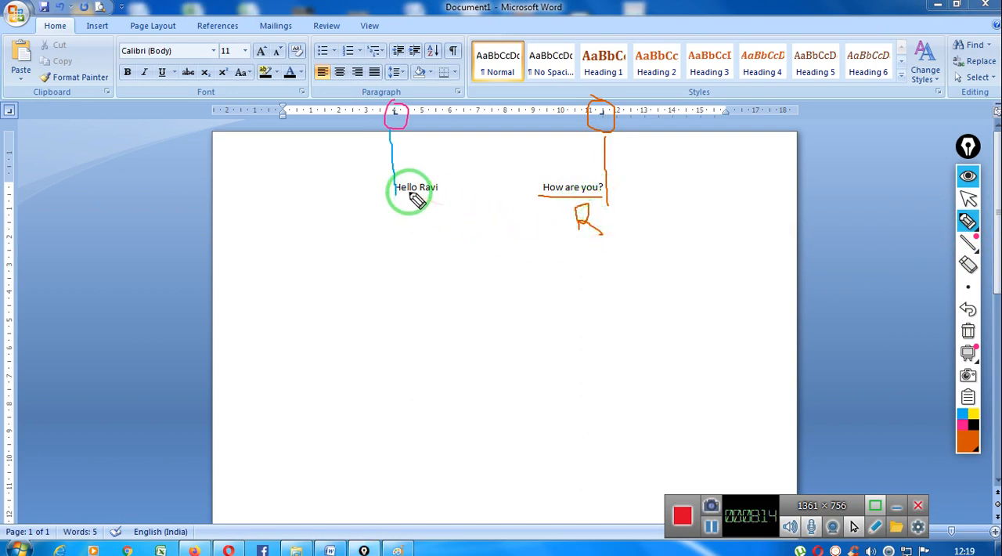
{"action": "mouse_move", "coordinate": [399, 191]}
{"action": "left_mouse_down"}
{"action": "mouse_move", "coordinate": [455, 191]}
{"action": "mouse_move", "coordinate": [408, 217]}
{"action": "mouse_move", "coordinate": [430, 227]}
{"action": "left_mouse_up"}
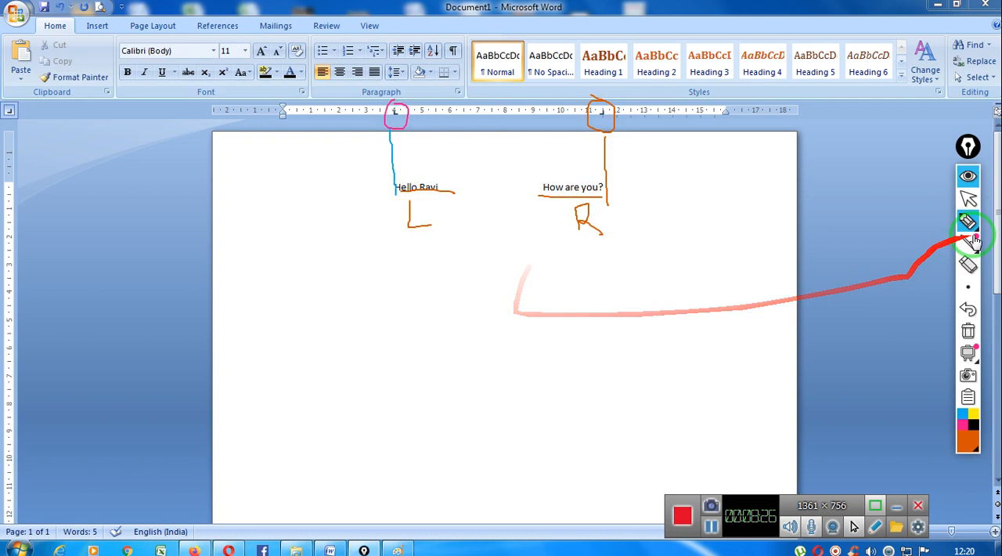
{"action": "left_click", "coordinate": [969, 201]}
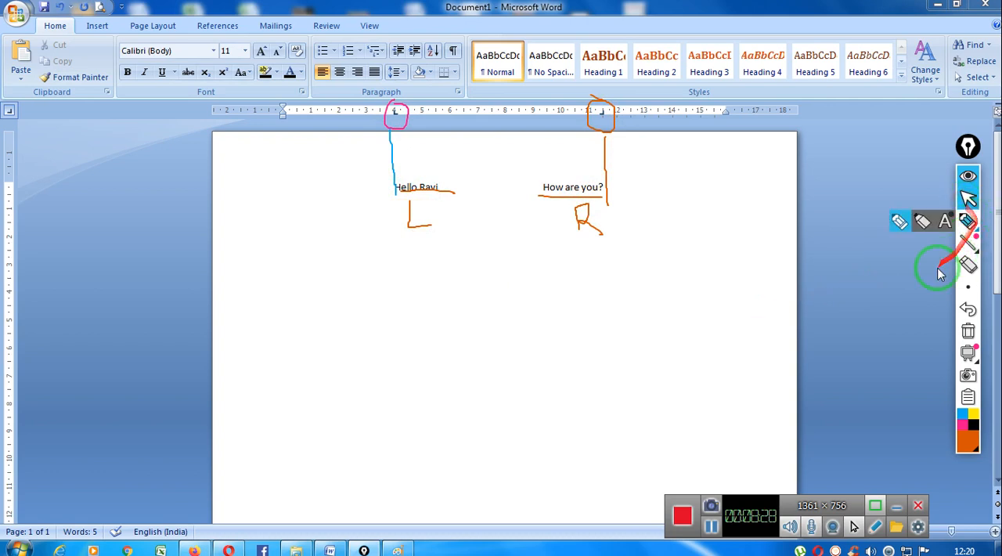
{"action": "mouse_move", "coordinate": [978, 282]}
{"action": "left_click", "coordinate": [968, 335]}
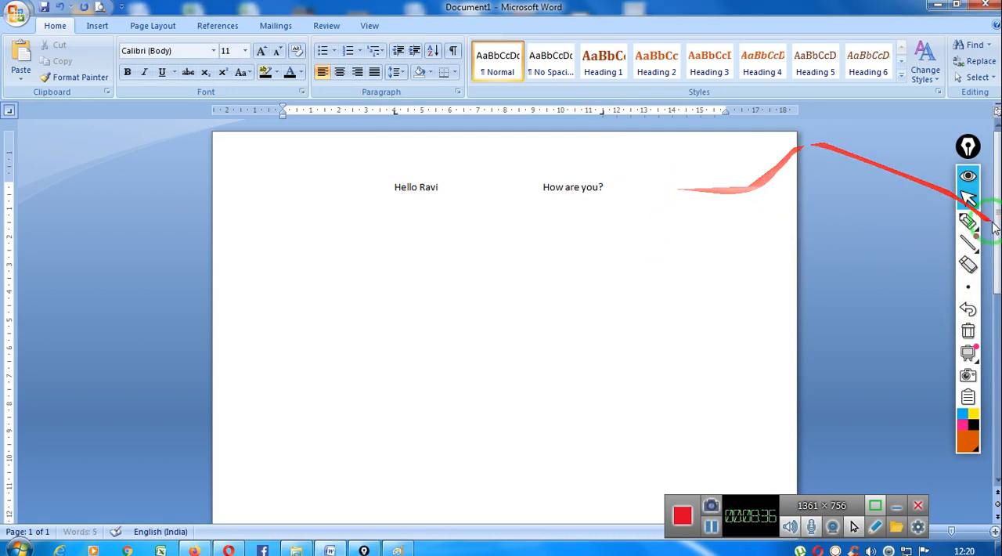
- Place a center tab stop at 3 cm on a new line, circled in yellow, and enter "computer science" at it
{"action": "left_click", "coordinate": [9, 115]}
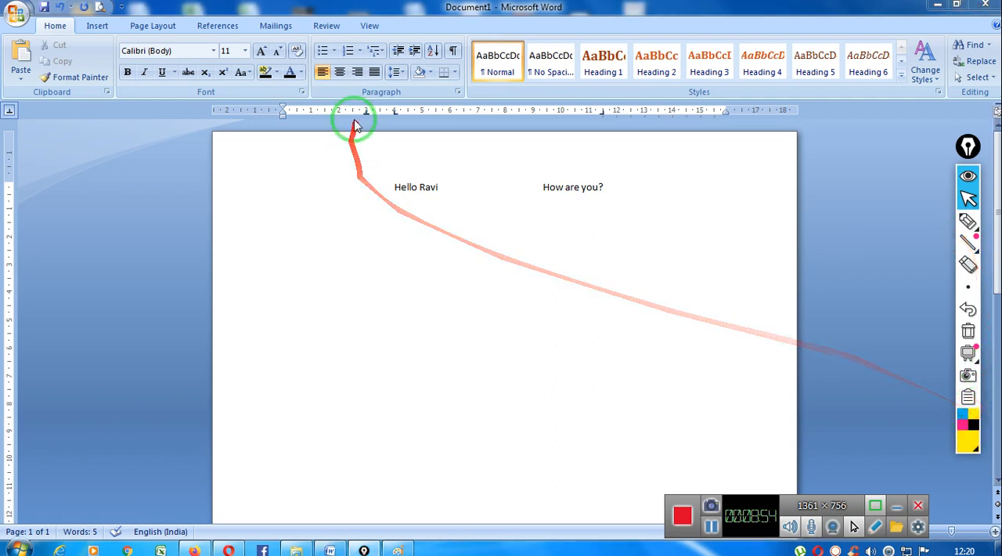
{"action": "left_click", "coordinate": [968, 221]}
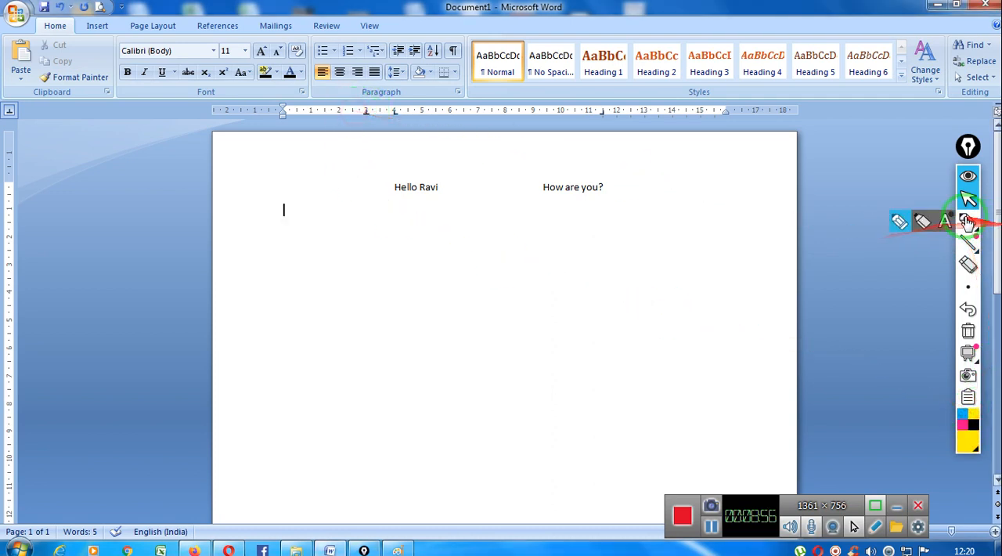
{"action": "mouse_move", "coordinate": [365, 105]}
{"action": "left_mouse_down"}
{"action": "mouse_move", "coordinate": [373, 116]}
{"action": "mouse_move", "coordinate": [366, 105]}
{"action": "left_mouse_up"}
{"action": "left_click", "coordinate": [968, 198]}
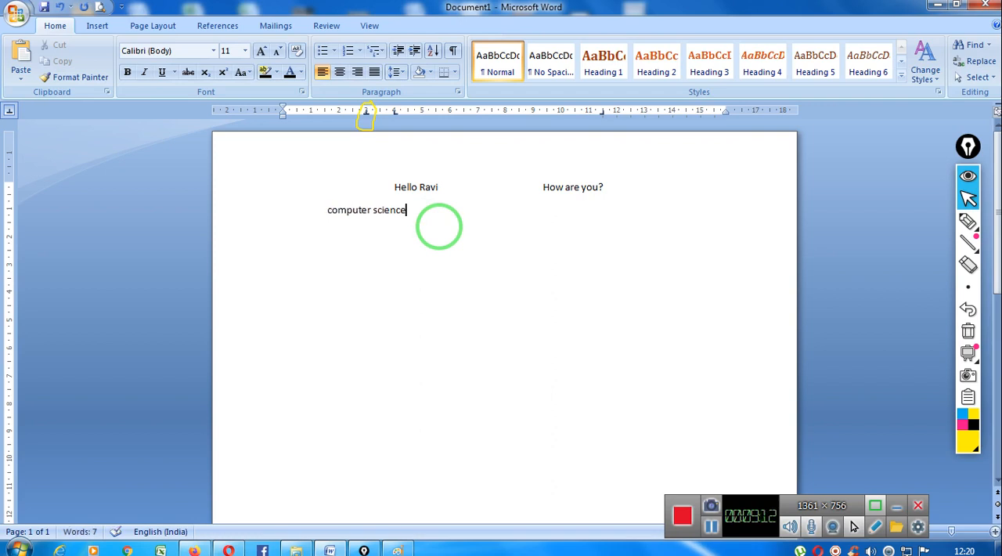
- Draw a yellow line down from the center tab stop, circle "computer science" and write a C below it
{"action": "left_click", "coordinate": [968, 222]}
{"action": "left_click_drag", "start_coordinate": [898, 228], "coordinate": [645, 524]}
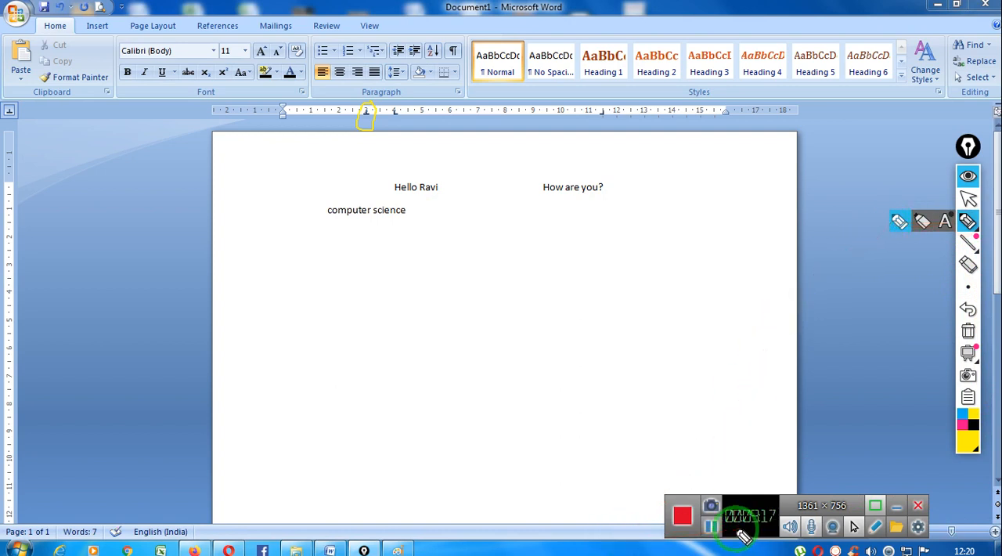
{"action": "mouse_move", "coordinate": [649, 519]}
{"action": "left_mouse_down"}
{"action": "mouse_move", "coordinate": [441, 421]}
{"action": "mouse_move", "coordinate": [369, 143]}
{"action": "mouse_move", "coordinate": [367, 215]}
{"action": "mouse_move", "coordinate": [380, 210]}
{"action": "mouse_move", "coordinate": [329, 196]}
{"action": "mouse_move", "coordinate": [378, 242]}
{"action": "mouse_move", "coordinate": [391, 197]}
{"action": "mouse_move", "coordinate": [366, 254]}
{"action": "mouse_move", "coordinate": [384, 294]}
{"action": "mouse_move", "coordinate": [405, 271]}
{"action": "mouse_move", "coordinate": [299, 206]}
{"action": "mouse_move", "coordinate": [384, 249]}
{"action": "mouse_move", "coordinate": [409, 168]}
{"action": "mouse_move", "coordinate": [398, 117]}
{"action": "mouse_move", "coordinate": [413, 202]}
{"action": "left_mouse_up"}
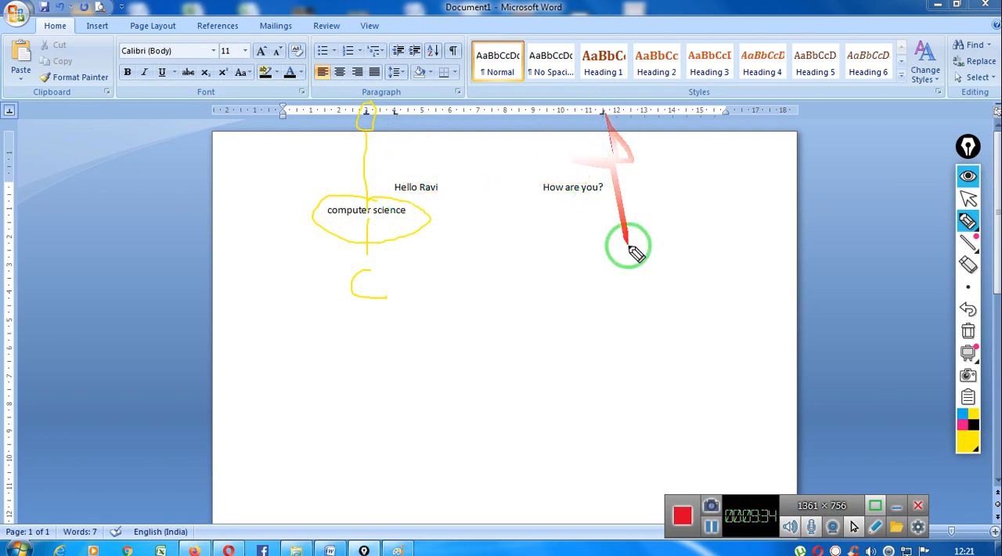
{"action": "left_click", "coordinate": [968, 202]}
{"action": "left_click", "coordinate": [968, 221]}
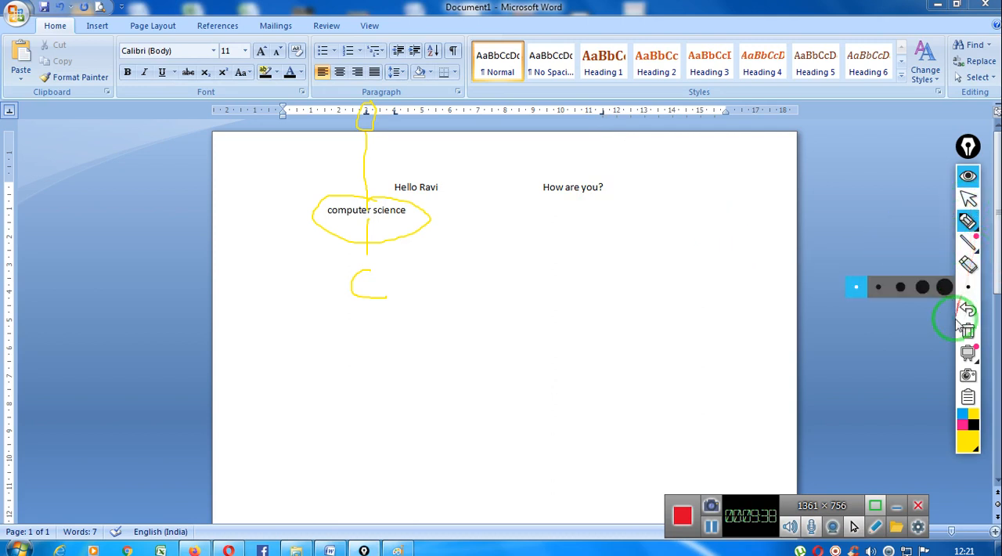
{"action": "left_click", "coordinate": [969, 204]}
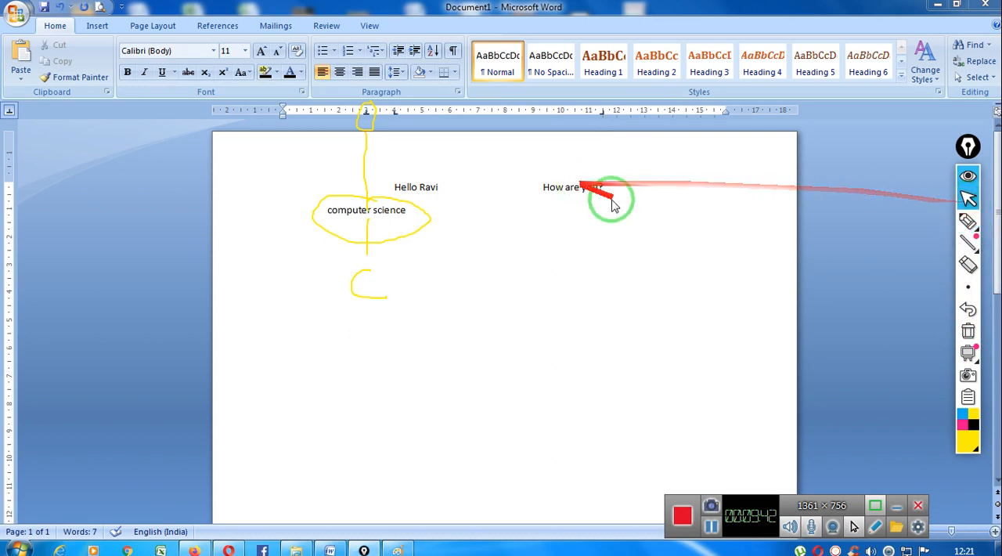
- Place a decimal tab stop at about 10.5 cm for the "computer science" line and put the text cursor after the text
{"action": "left_click", "coordinate": [8, 114]}
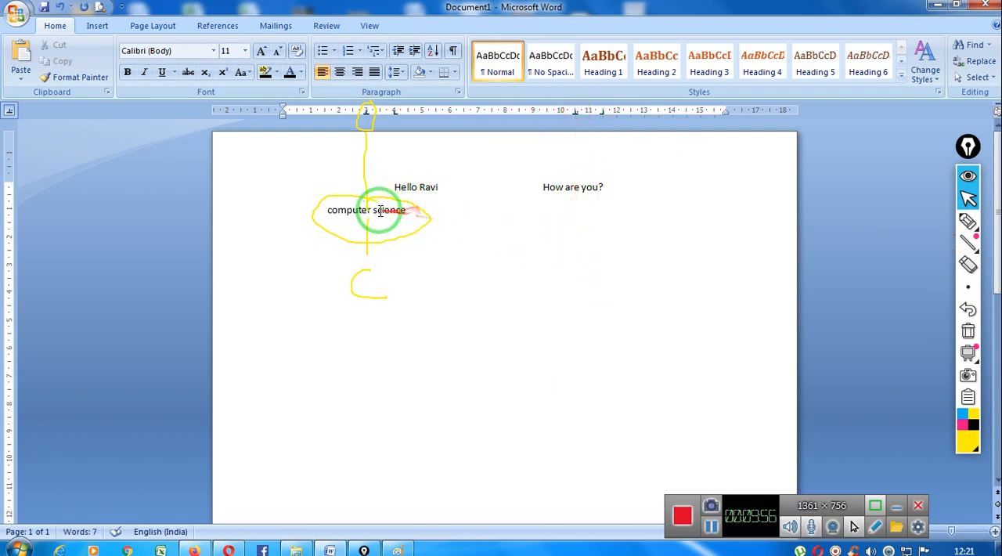
{"action": "left_click_drag", "start_coordinate": [324, 210], "coordinate": [507, 210]}
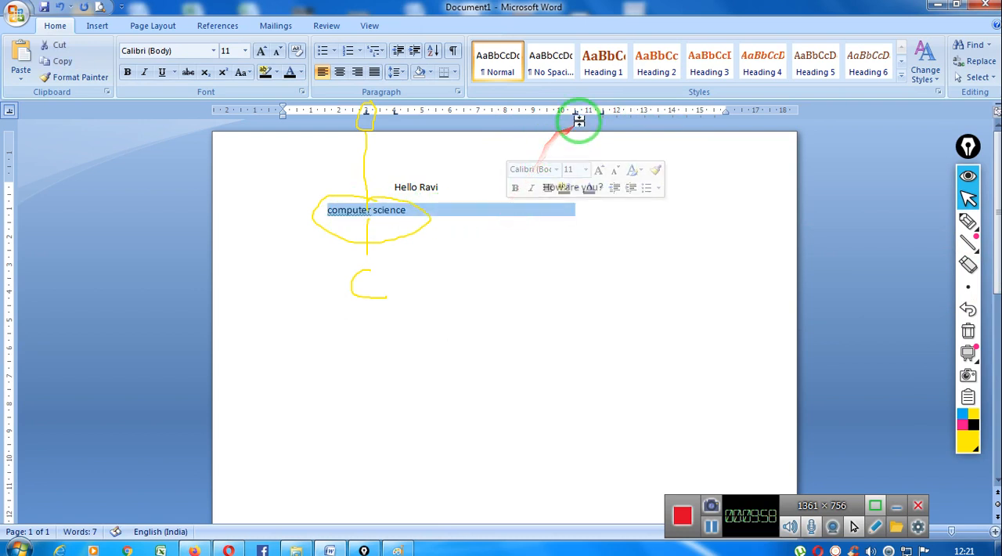
{"action": "left_click", "coordinate": [447, 210]}
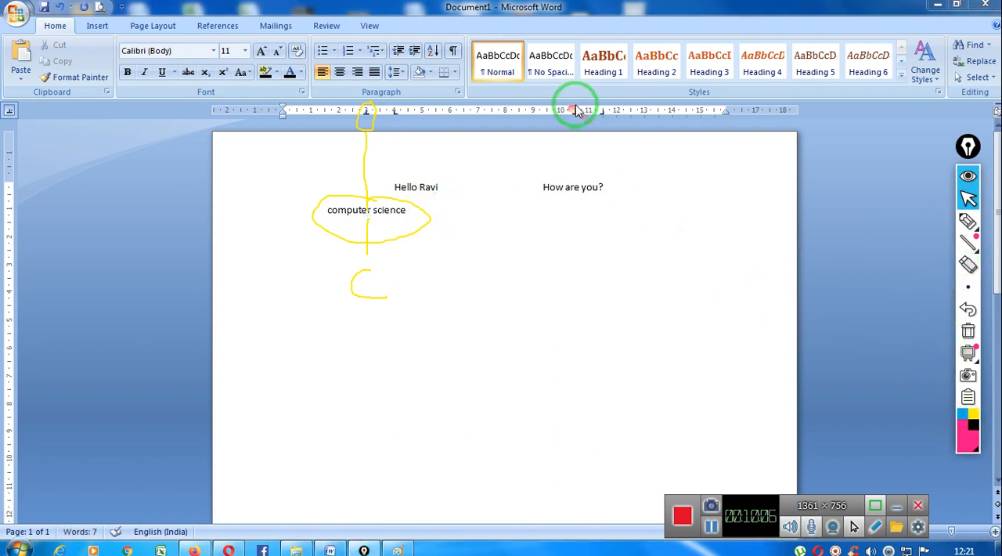
- Mark the decimal tab stop with a pink circle and vertical line, and enter 78643.876 at it
{"action": "left_click", "coordinate": [968, 225]}
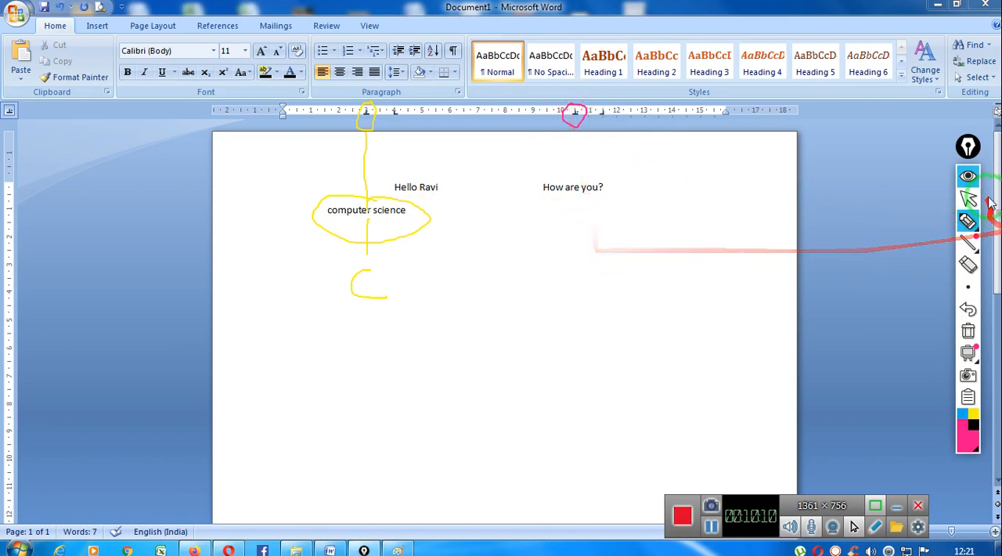
{"action": "left_click_drag", "start_coordinate": [575, 127], "coordinate": [572, 221]}
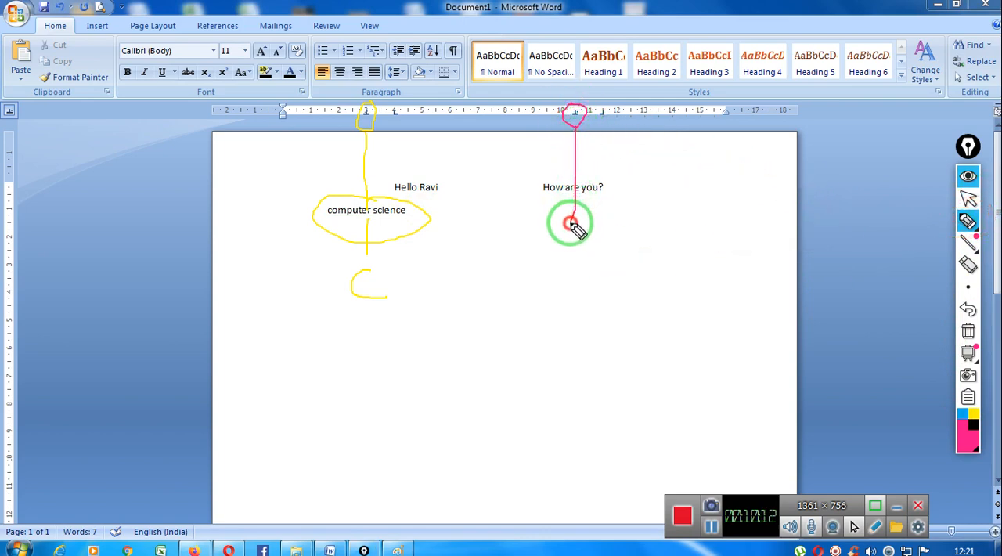
{"action": "left_click", "coordinate": [968, 199]}
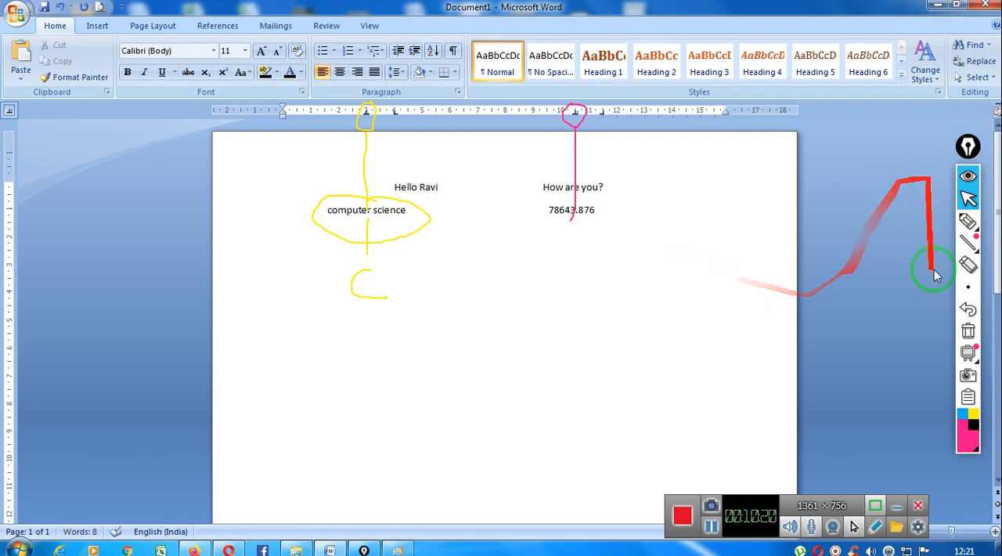
- Clear the pen marks and annotate 78643.876 in pink with outward arrows, the letters L, R and D, and a line from its tab stop
{"action": "left_click", "coordinate": [968, 332]}
{"action": "left_click", "coordinate": [967, 222]}
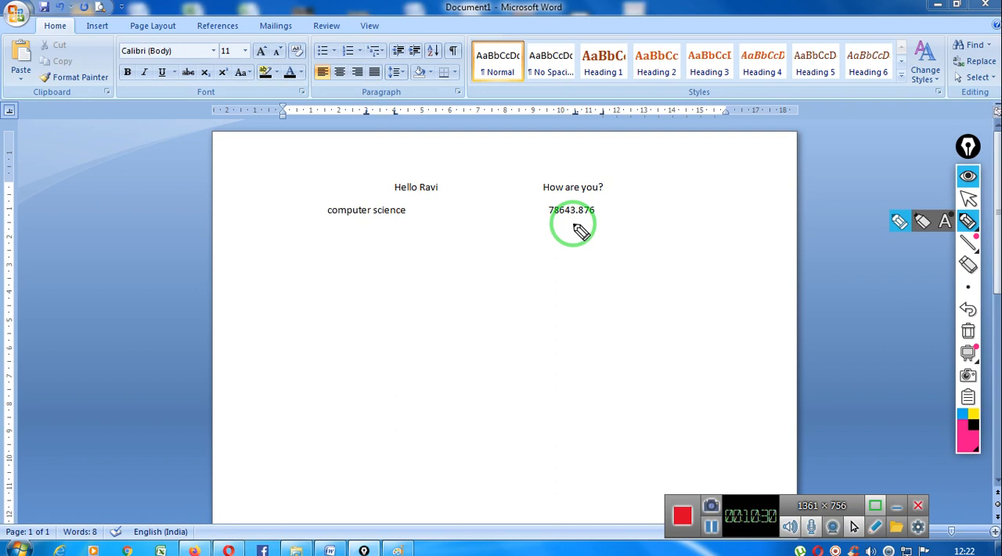
{"action": "mouse_move", "coordinate": [577, 227]}
{"action": "left_mouse_down"}
{"action": "mouse_move", "coordinate": [517, 215]}
{"action": "mouse_move", "coordinate": [542, 235]}
{"action": "mouse_move", "coordinate": [607, 235]}
{"action": "mouse_move", "coordinate": [582, 224]}
{"action": "left_mouse_up"}
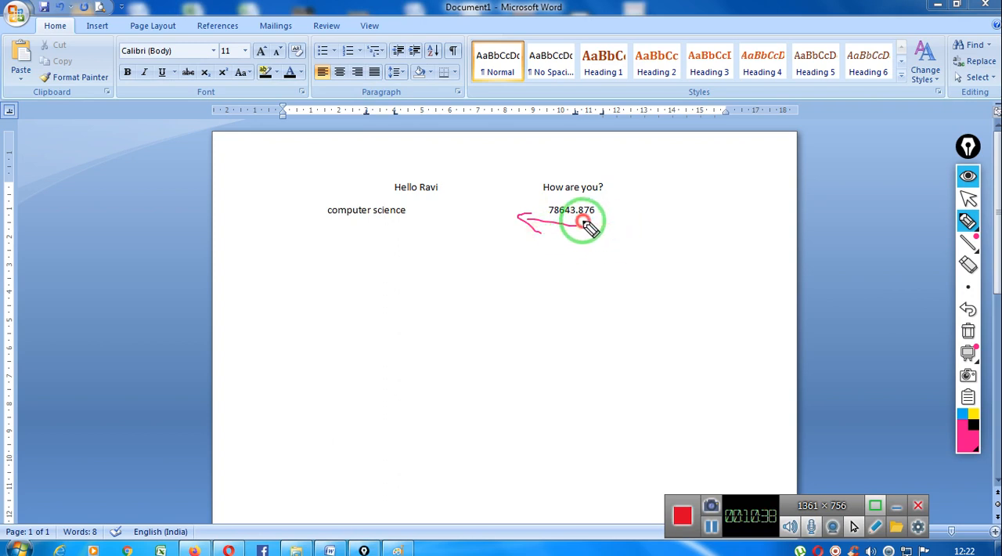
{"action": "mouse_move", "coordinate": [584, 222]}
{"action": "left_mouse_down"}
{"action": "mouse_move", "coordinate": [610, 215]}
{"action": "mouse_move", "coordinate": [601, 240]}
{"action": "mouse_move", "coordinate": [632, 259]}
{"action": "left_mouse_up"}
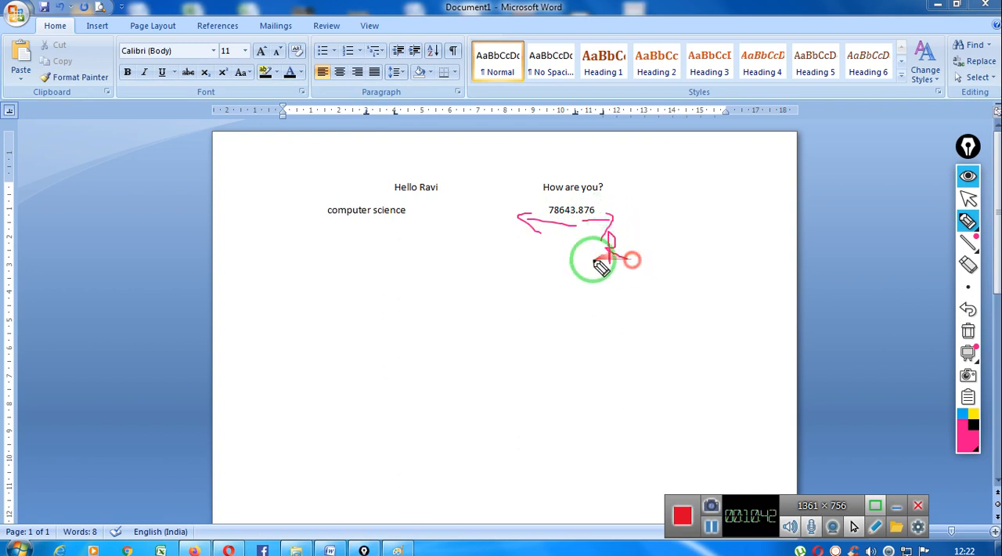
{"action": "mouse_move", "coordinate": [538, 241]}
{"action": "left_mouse_down"}
{"action": "mouse_move", "coordinate": [553, 251]}
{"action": "mouse_move", "coordinate": [589, 221]}
{"action": "mouse_move", "coordinate": [571, 327]}
{"action": "left_mouse_up"}
{"action": "mouse_move", "coordinate": [548, 283]}
{"action": "left_mouse_down"}
{"action": "mouse_move", "coordinate": [571, 291]}
{"action": "mouse_move", "coordinate": [568, 340]}
{"action": "left_mouse_up"}
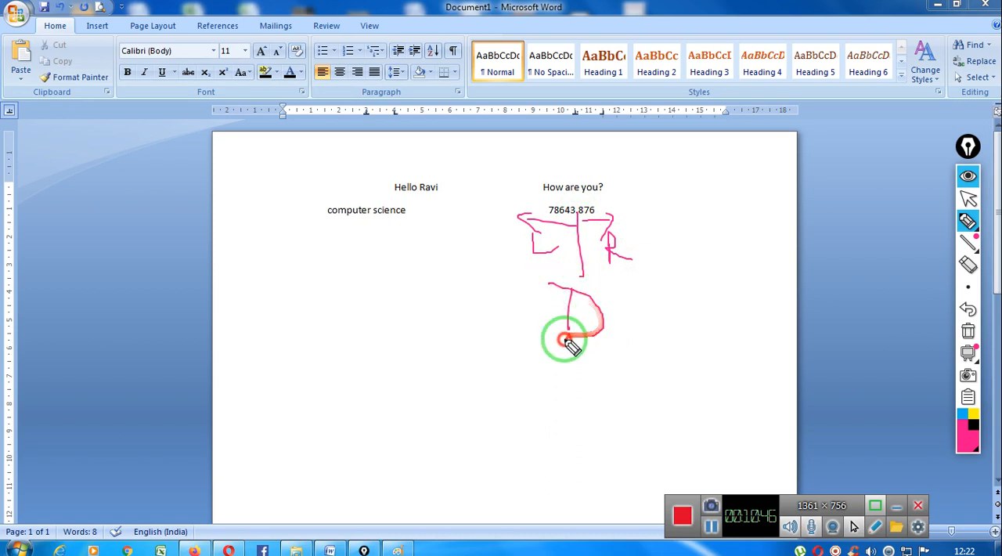
{"action": "mouse_move", "coordinate": [575, 119]}
{"action": "left_mouse_down"}
{"action": "mouse_move", "coordinate": [571, 89]}
{"action": "mouse_move", "coordinate": [576, 204]}
{"action": "left_mouse_up"}
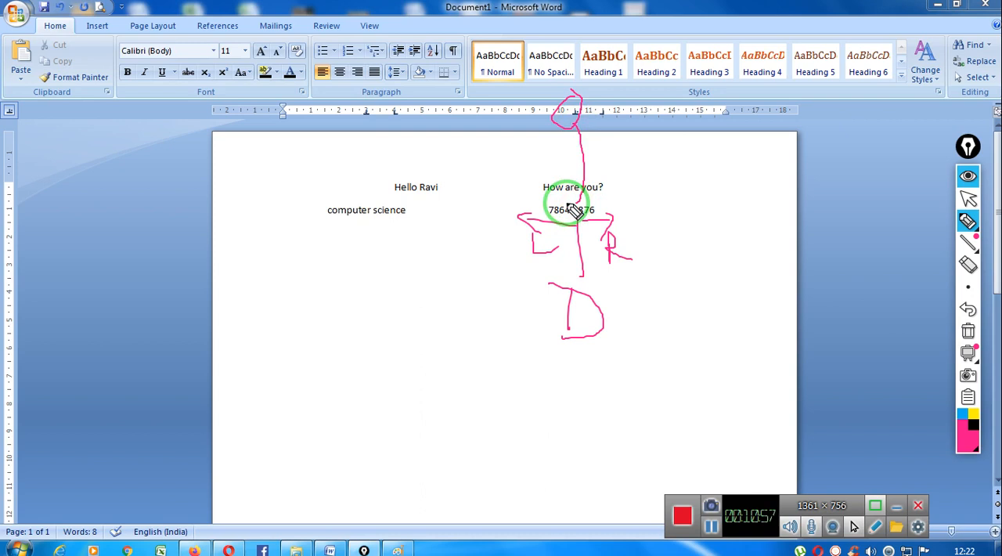
- Clear all pen marks and move the text cursor one tab past "How are you?" on the first line
{"action": "left_click", "coordinate": [967, 331]}
{"action": "mouse_move", "coordinate": [971, 202]}
{"action": "left_mouse_down"}
{"action": "mouse_move", "coordinate": [402, 242]}
{"action": "mouse_move", "coordinate": [650, 266]}
{"action": "mouse_move", "coordinate": [613, 316]}
{"action": "mouse_move", "coordinate": [631, 184]}
{"action": "mouse_move", "coordinate": [823, 191]}
{"action": "mouse_move", "coordinate": [696, 167]}
{"action": "left_mouse_up"}
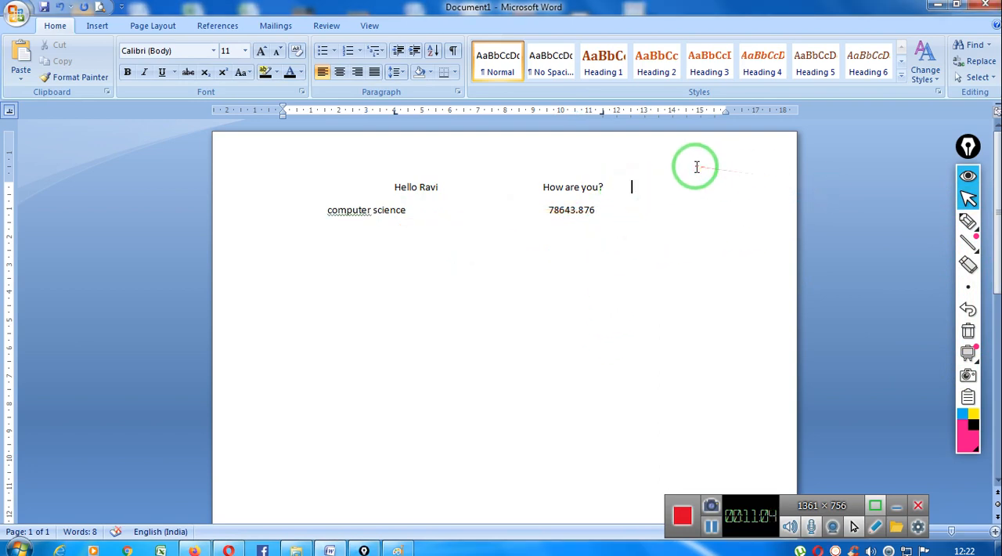
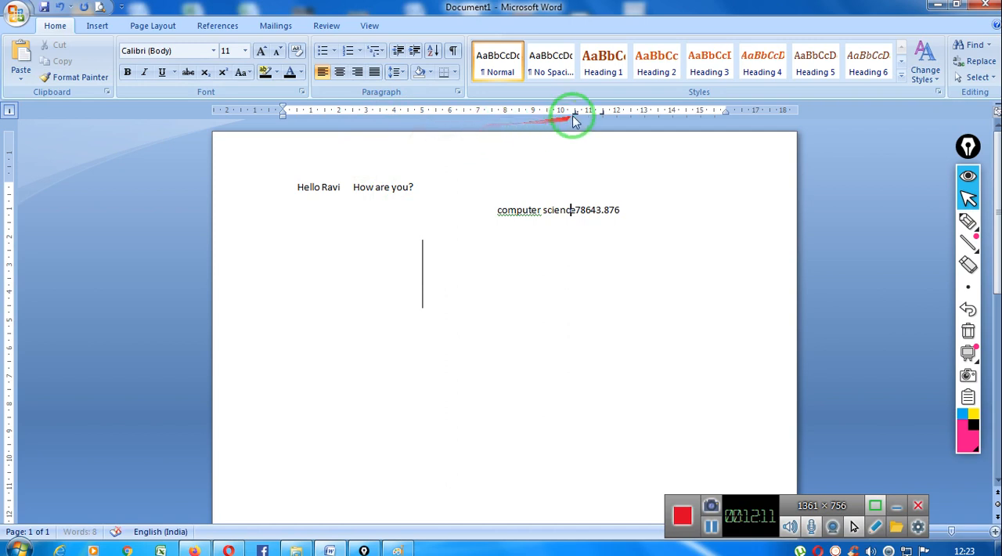
- Remove the tab stops from the "computer science" line and from the blank line below it
{"action": "left_click_drag", "start_coordinate": [576, 111], "coordinate": [602, 134]}
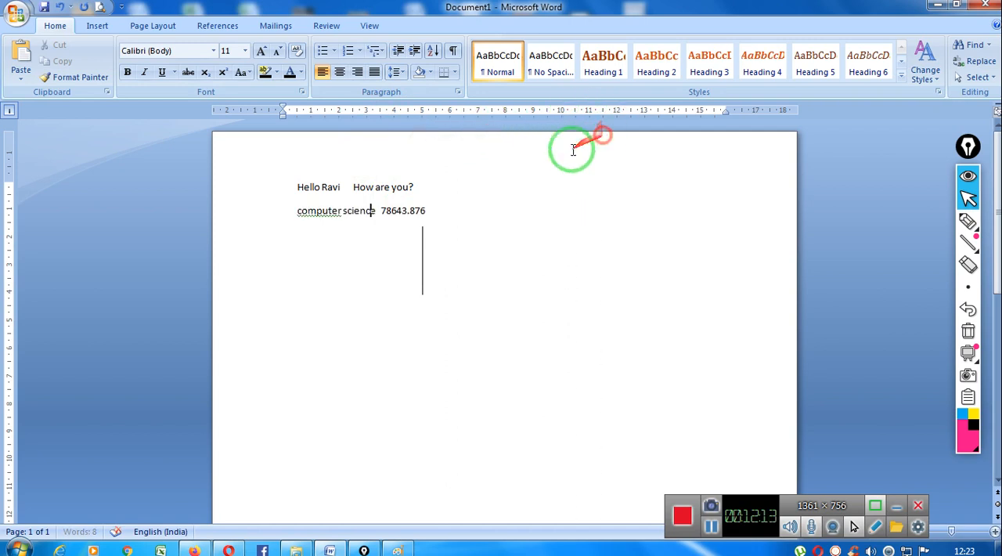
{"action": "left_click", "coordinate": [398, 245]}
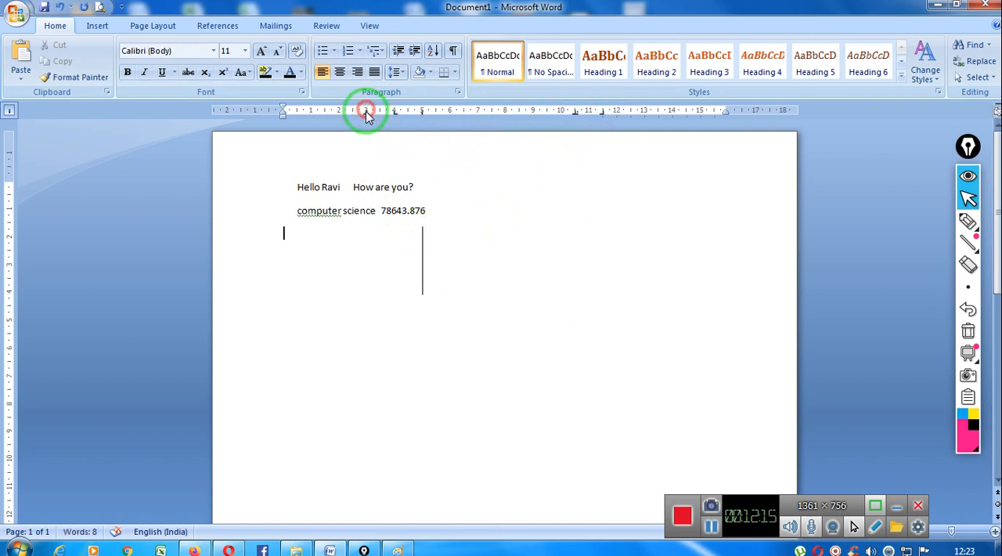
{"action": "left_click_drag", "start_coordinate": [422, 112], "coordinate": [403, 134]}
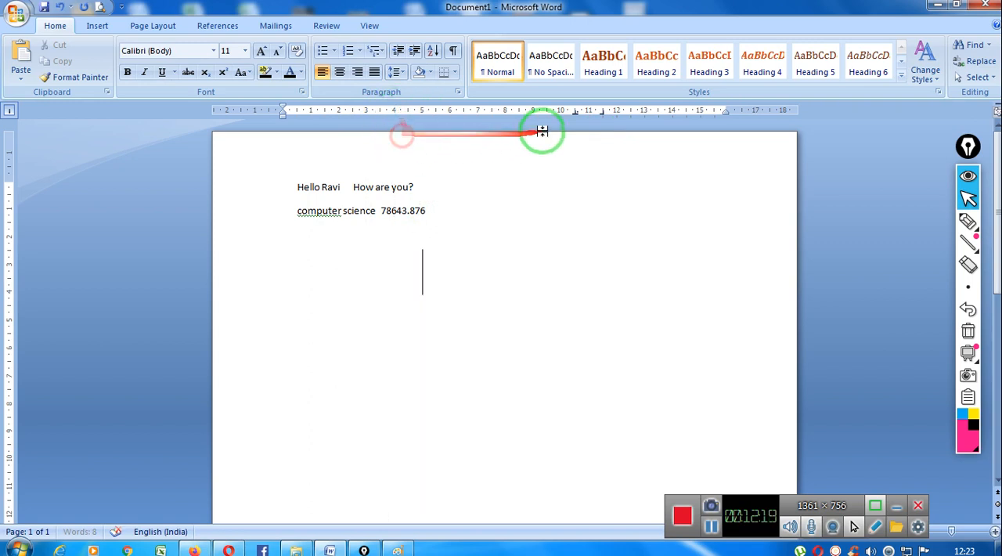
{"action": "left_click_drag", "start_coordinate": [577, 114], "coordinate": [600, 135]}
- Delete the entire document content, including the text lines and the vertical bar
{"action": "left_click", "coordinate": [449, 282]}
{"action": "left_click_drag", "start_coordinate": [449, 305], "coordinate": [196, 190]}
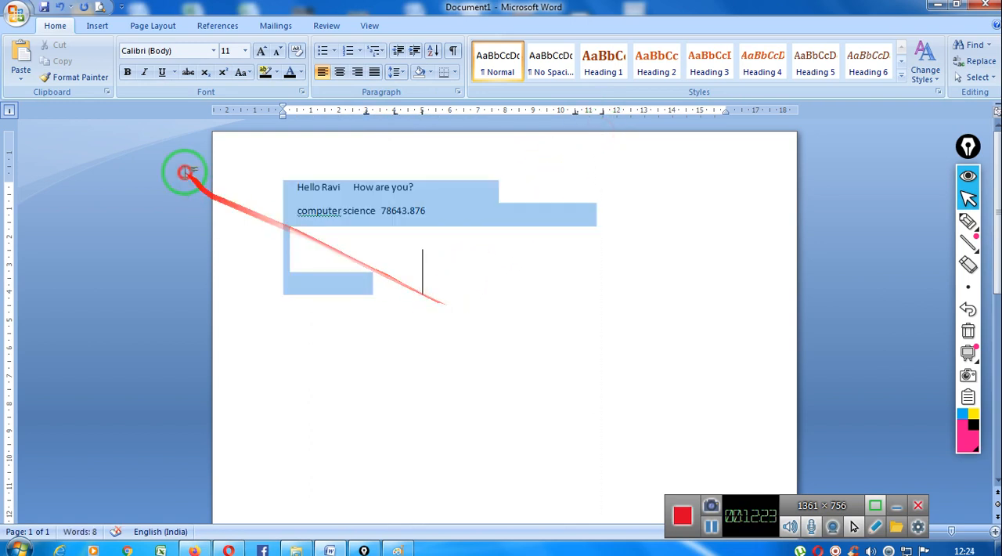
{"action": "key", "text": "Delete"}
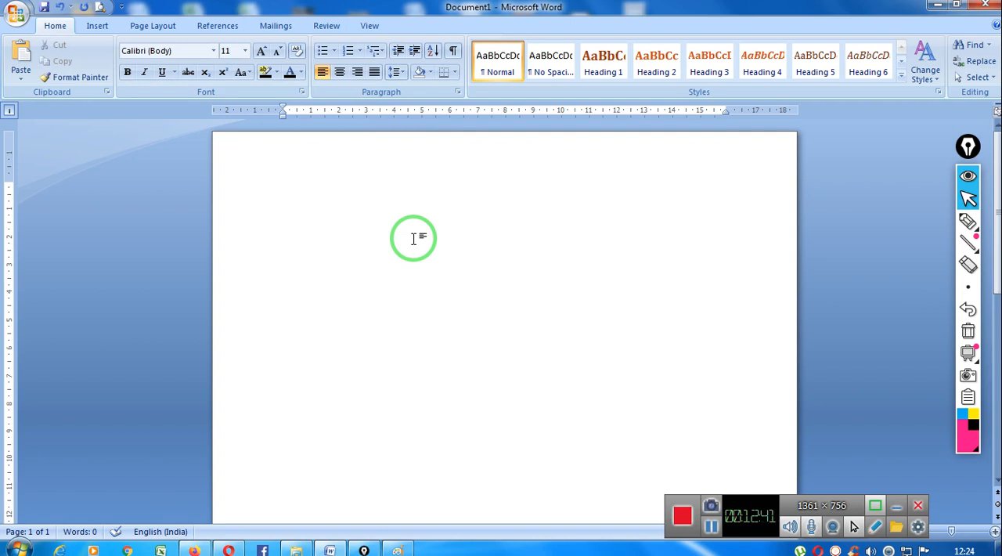
- Enter the heading "Topic" on the first line of the empty page
{"action": "type", "text": "cx"}
{"action": "key", "text": "BackSpace"}
{"action": "type", "text": "c"}
{"action": "type", "text": "Topi"}
{"action": "type", "text": "c"}
- Choose the right tab type and place a tab stop at 11.5 cm for the "Topic" line
{"action": "left_click", "coordinate": [9, 112]}
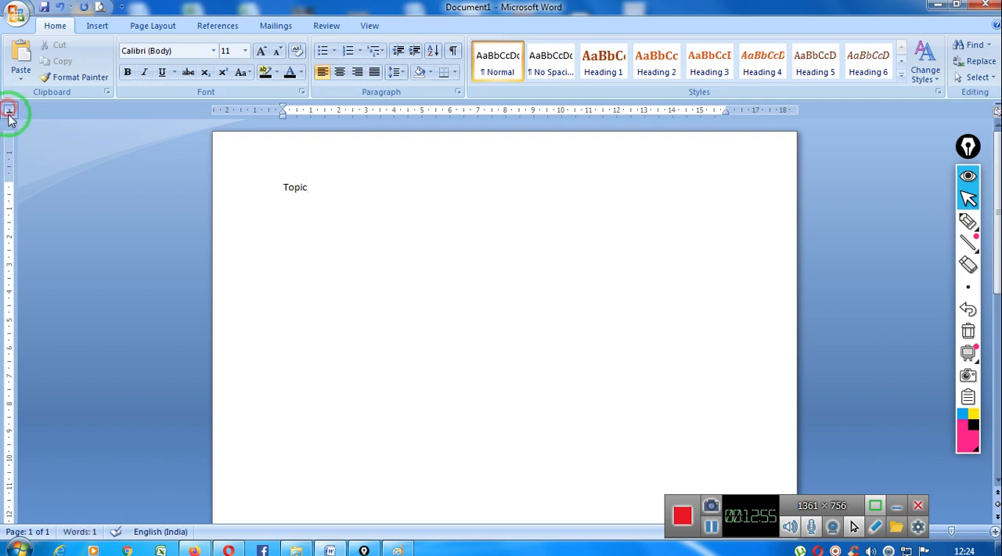
{"action": "left_click", "coordinate": [9, 112]}
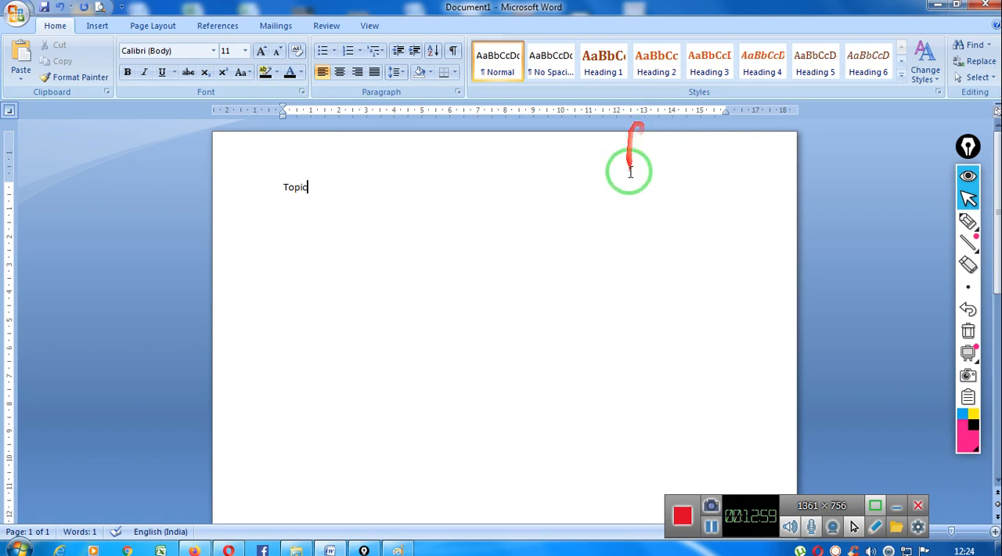
{"action": "left_click", "coordinate": [602, 112]}
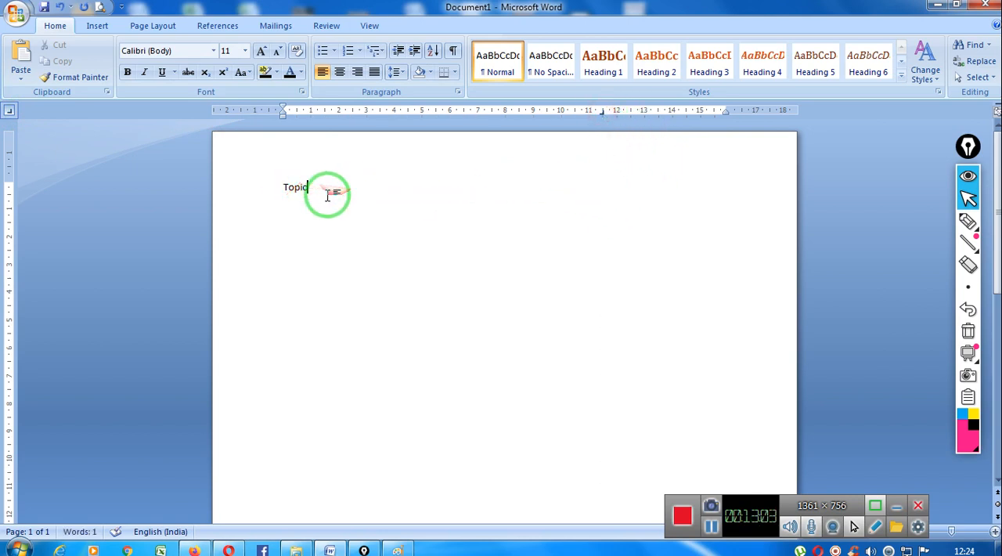
- Enter the heading "Page No" at the right tab stop on the "Topic" line and start a new line
{"action": "key", "text": "Tab"}
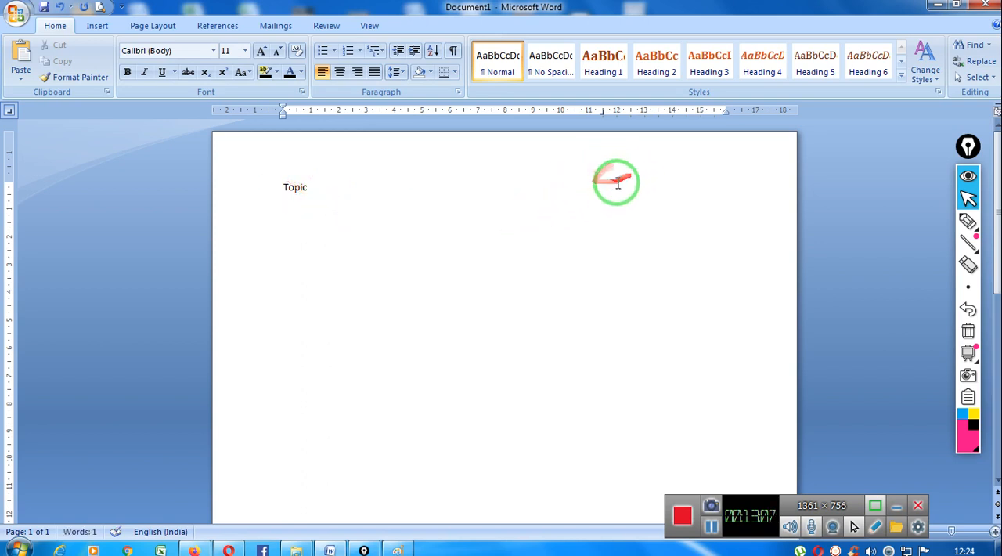
{"action": "left_click", "coordinate": [308, 190]}
{"action": "left_click", "coordinate": [609, 184]}
{"action": "type", "text": "Pa"}
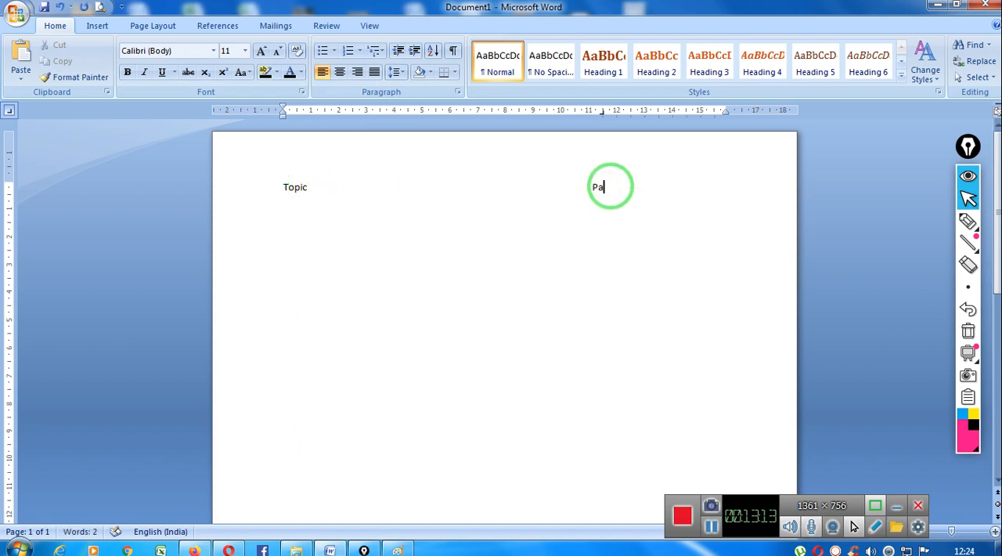
{"action": "type", "text": "ge No"}
{"action": "key", "text": "Return"}
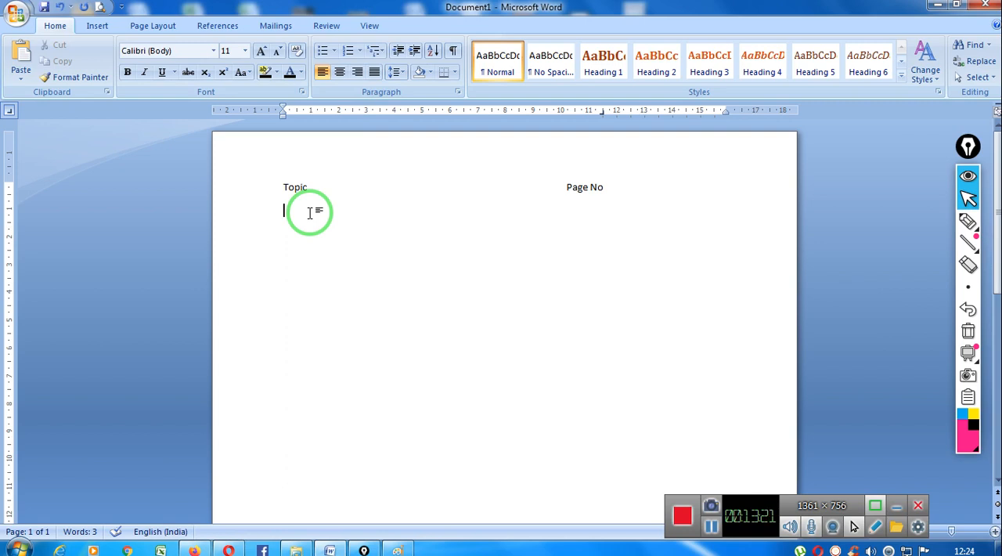
- Enter "Computer Science Introduction" on the second line and advance to the right tab stop
{"action": "type", "text": "Computer Science Introduction"}
{"action": "key", "text": "Tab"}
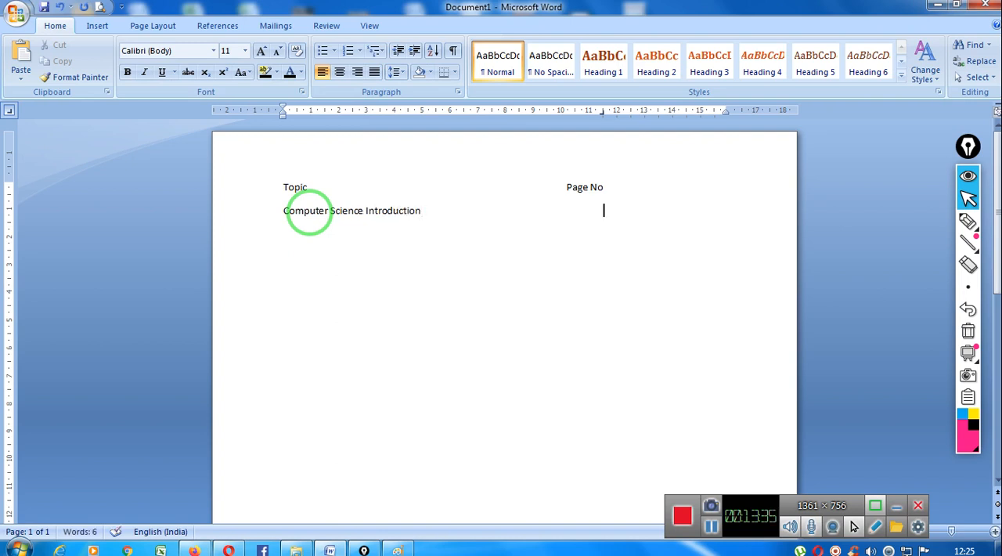
- Enter page number 6 at the right tab stop for "Computer Science Introduction"
{"action": "type", "text": "45"}
{"action": "key", "text": "BackSpace"}
{"action": "key", "text": "BackSpace"}
{"action": "key", "text": "BackSpace"}
{"action": "key", "text": "Tab"}
{"action": "type", "text": "6"}
{"action": "key", "text": "Return"}
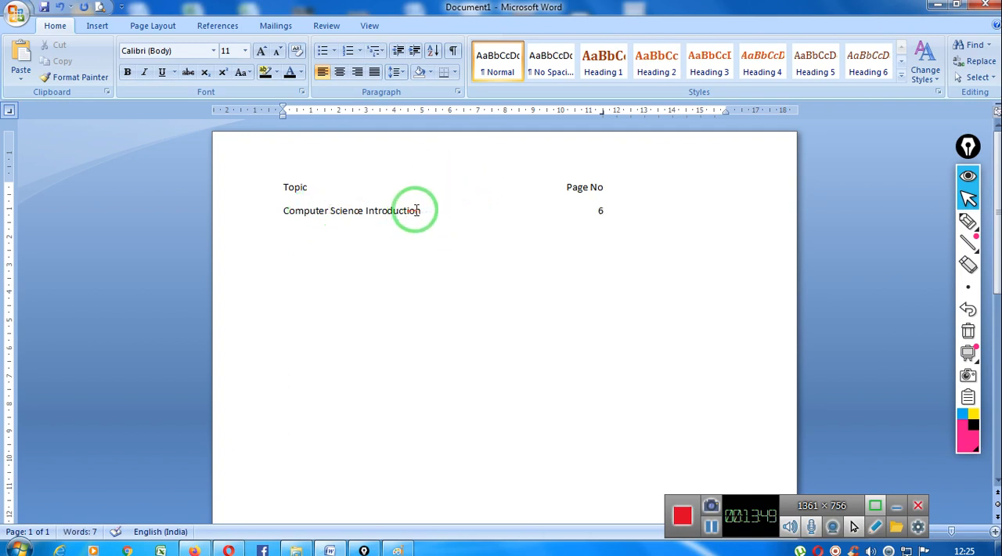
- Apply dotted leader style 2 to the 11.5 cm tab stop of the "Computer Science Introduction" line
{"action": "left_click", "coordinate": [595, 210]}
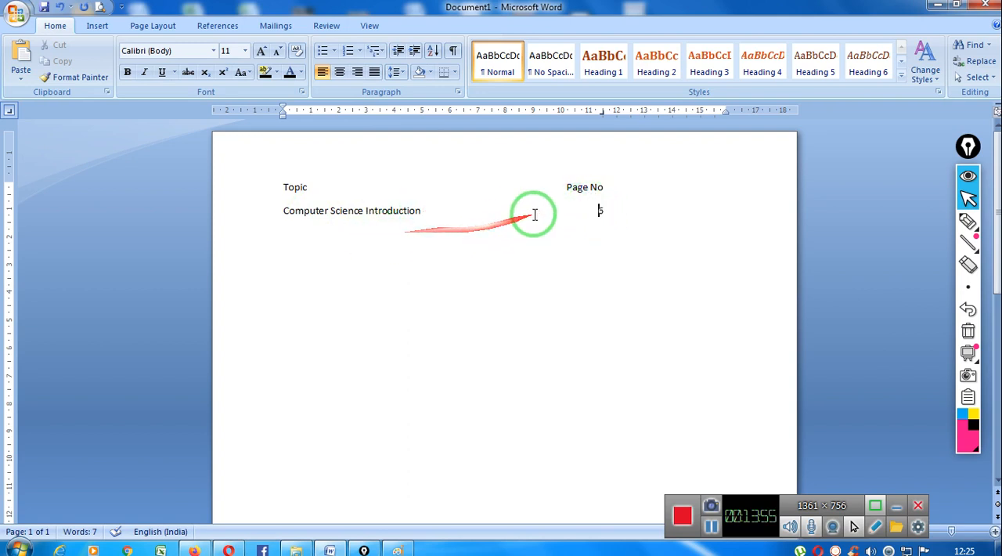
{"action": "left_click", "coordinate": [458, 92]}
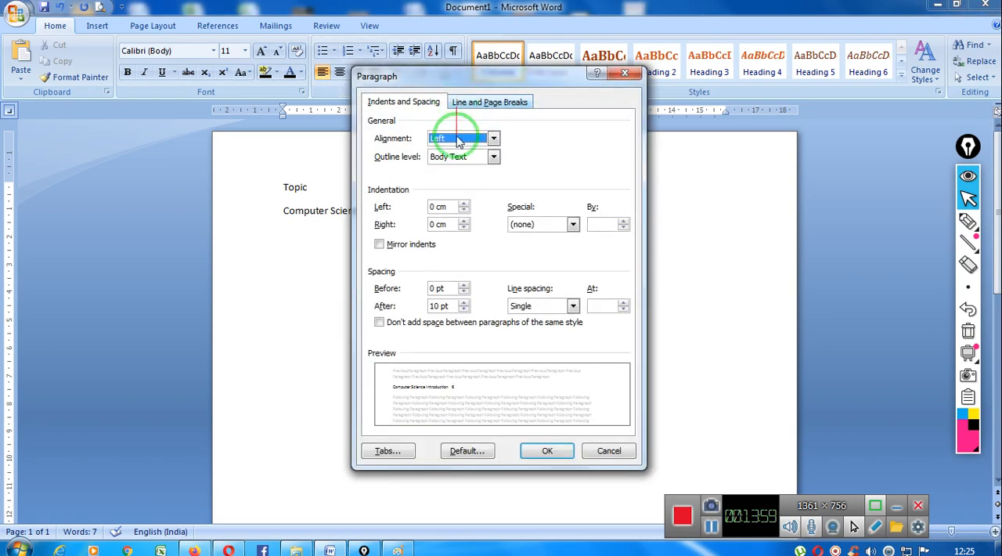
{"action": "left_click", "coordinate": [386, 450]}
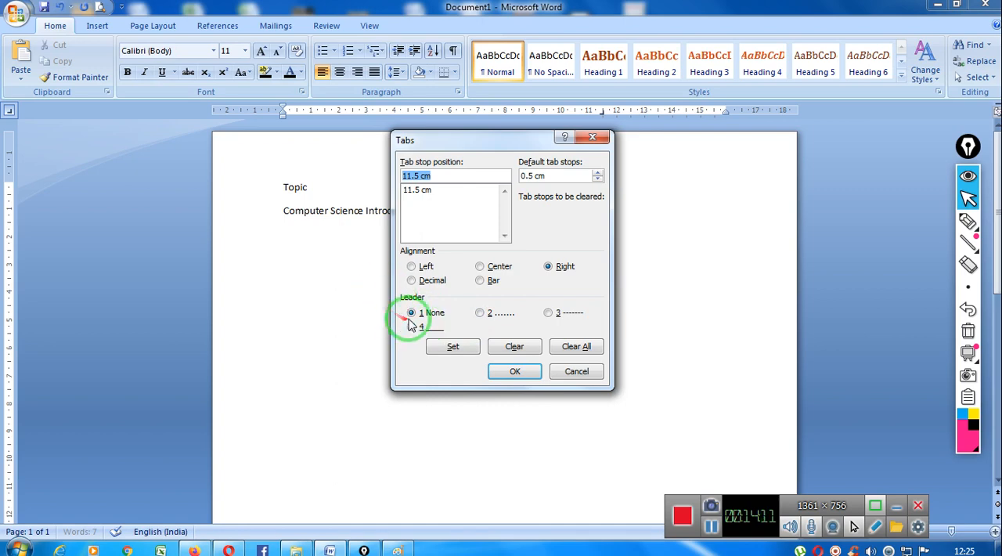
{"action": "left_click", "coordinate": [487, 319]}
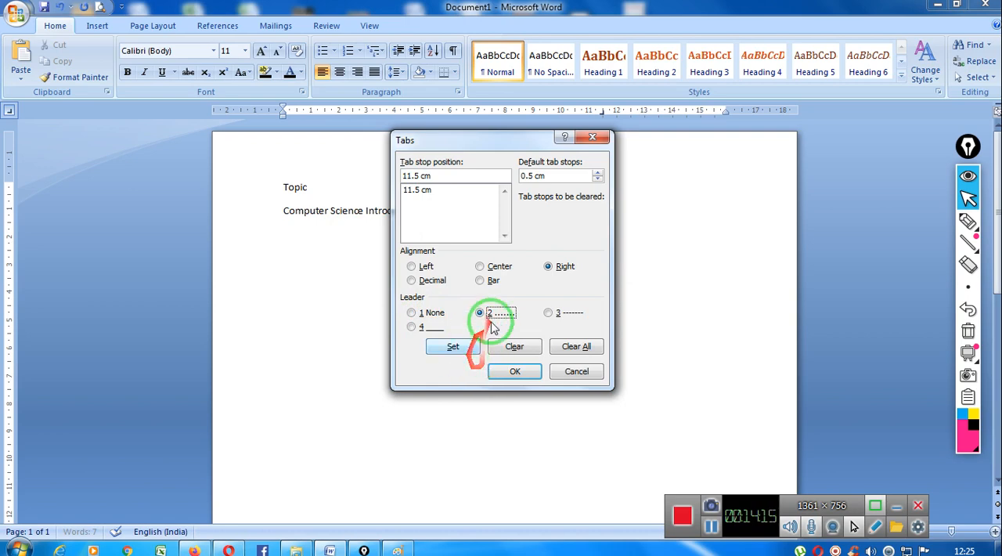
{"action": "left_click", "coordinate": [574, 313]}
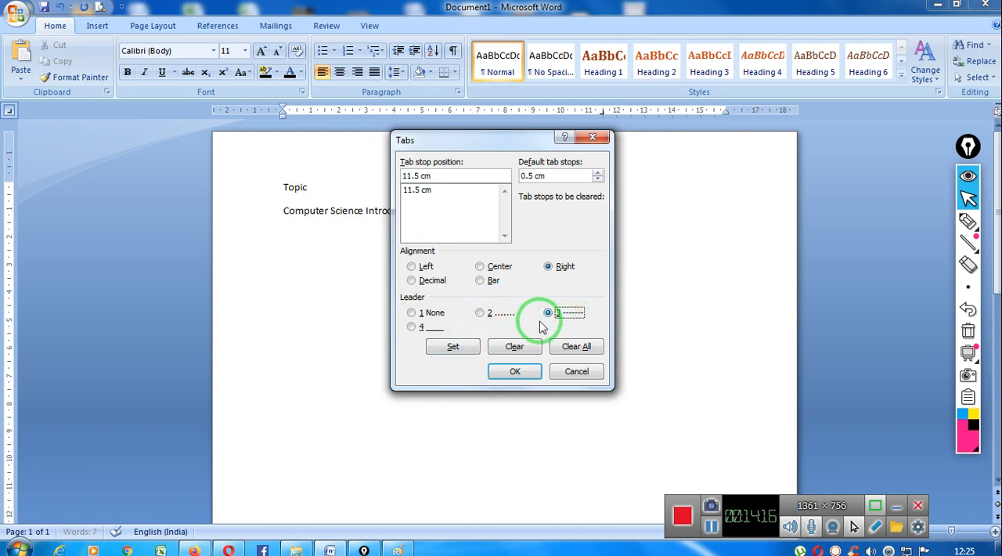
{"action": "left_click", "coordinate": [483, 314]}
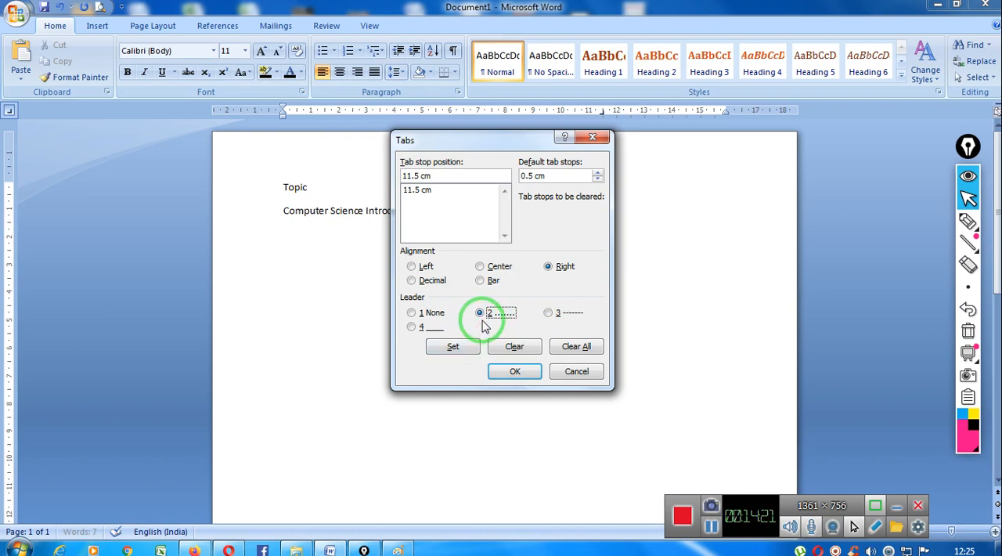
{"action": "left_click", "coordinate": [505, 374]}
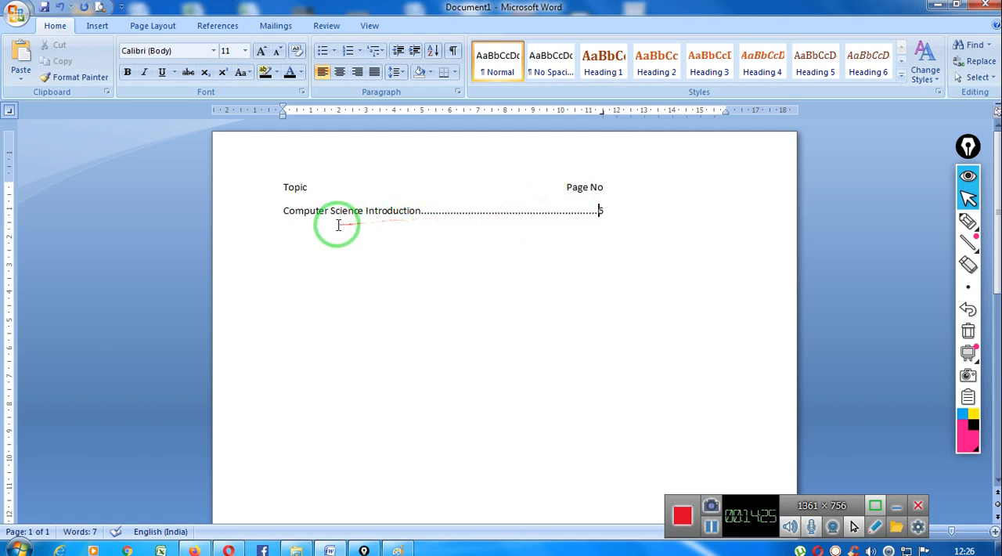
- Add a "Hardware" entry on a new line with page number 45 at the right tab stop
{"action": "left_click", "coordinate": [627, 212]}
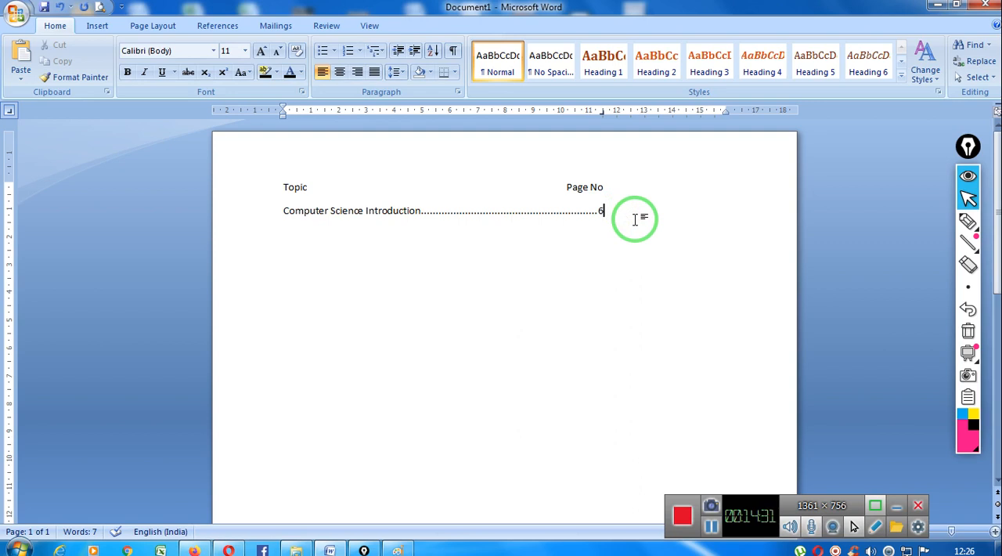
{"action": "key", "text": "Return"}
{"action": "type", "text": "G"}
{"action": "key", "text": "BackSpace"}
{"action": "type", "text": "Hardware"}
{"action": "key", "text": "Tab"}
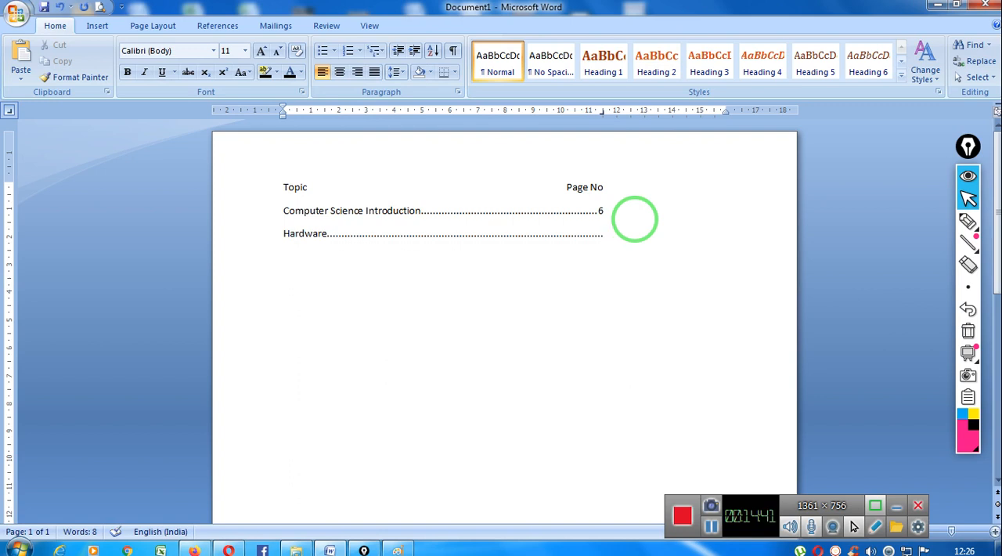
{"action": "type", "text": "45"}
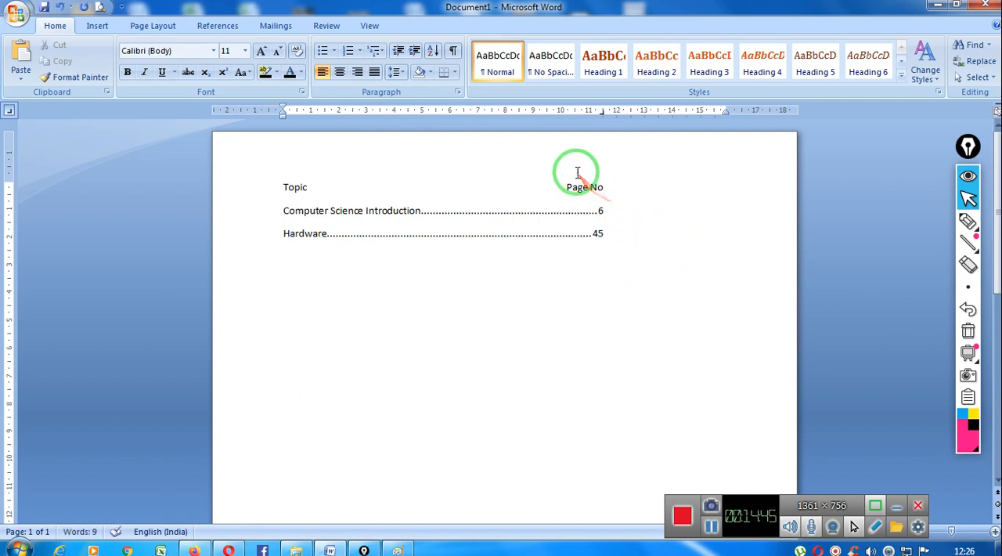
- Circle the right tab stop in pink, draw a vertical line down along the page numbers, and clear the pen marks
{"action": "left_click", "coordinate": [972, 226]}
{"action": "left_click_drag", "start_coordinate": [603, 101], "coordinate": [603, 252]}
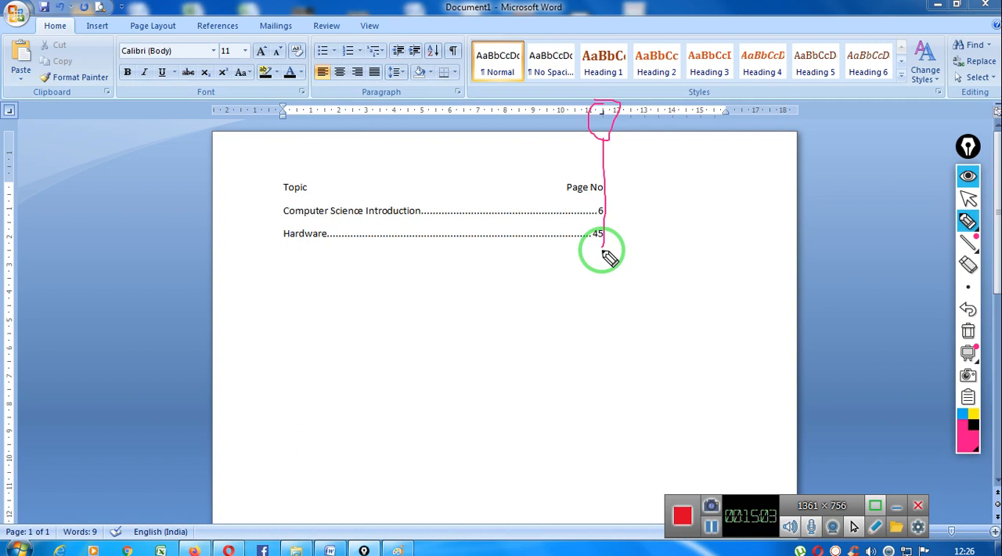
{"action": "left_click_drag", "start_coordinate": [605, 253], "coordinate": [695, 248]}
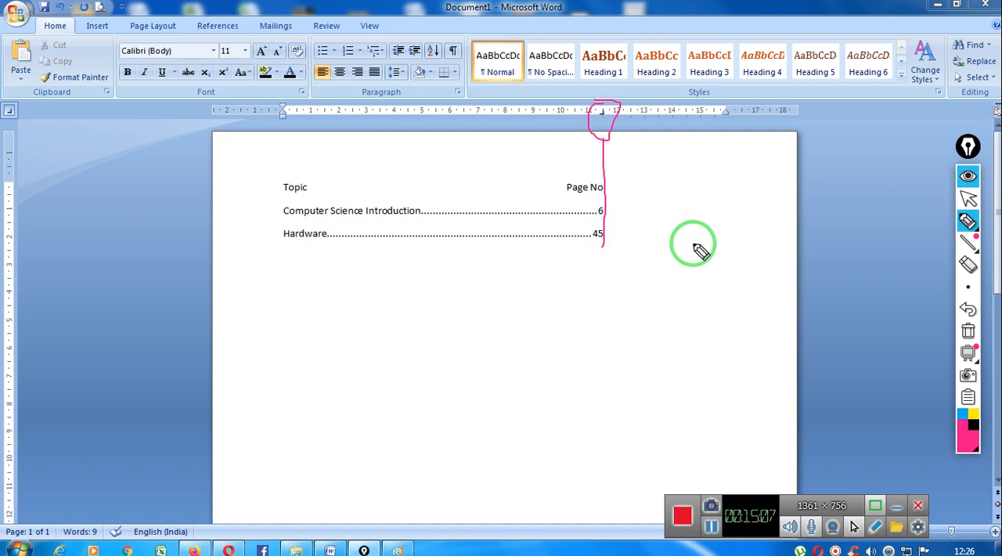
{"action": "left_click", "coordinate": [969, 333]}
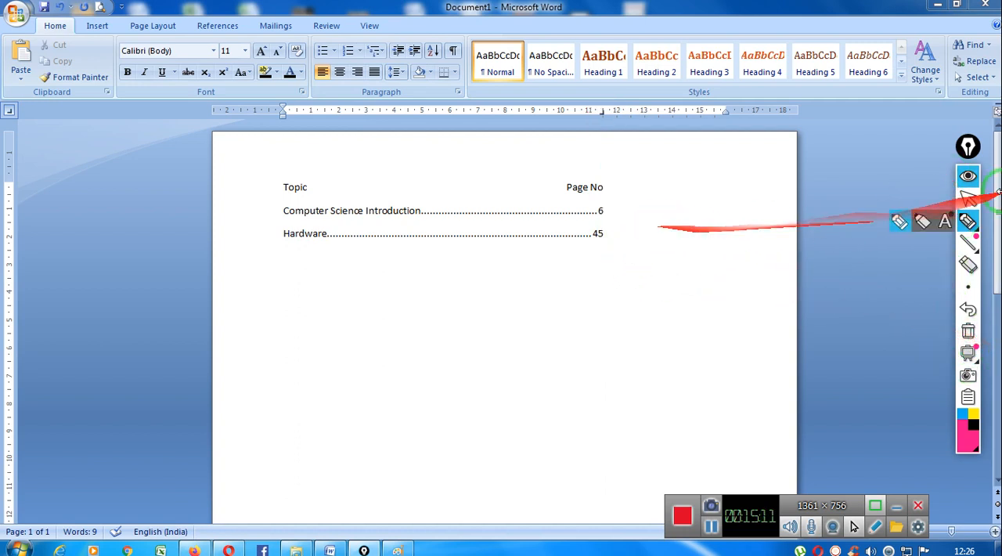
{"action": "left_click", "coordinate": [973, 202]}
- Add a "Software" entry below "Hardware" with page number 453 at the tab stop and start a new line
{"action": "left_click", "coordinate": [627, 234]}
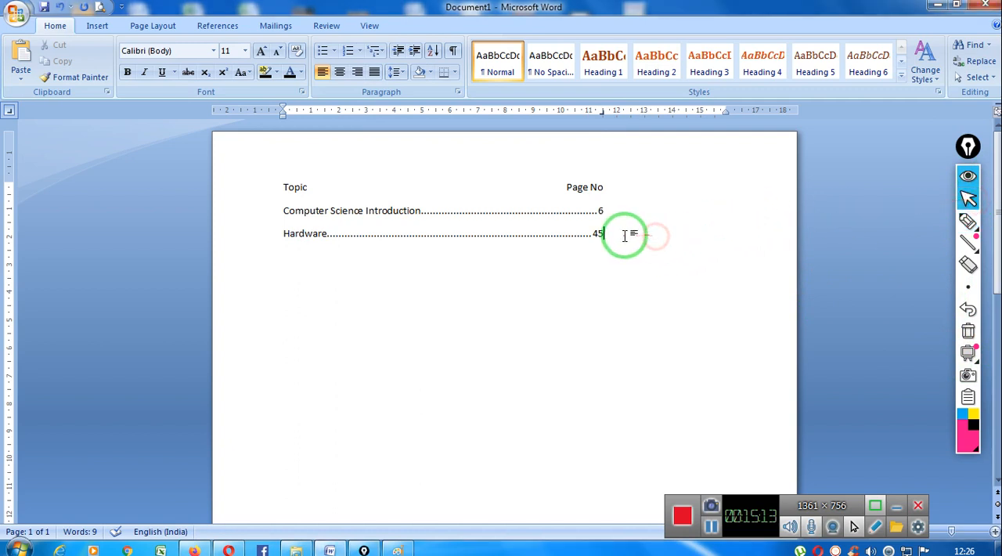
{"action": "key", "text": "Return"}
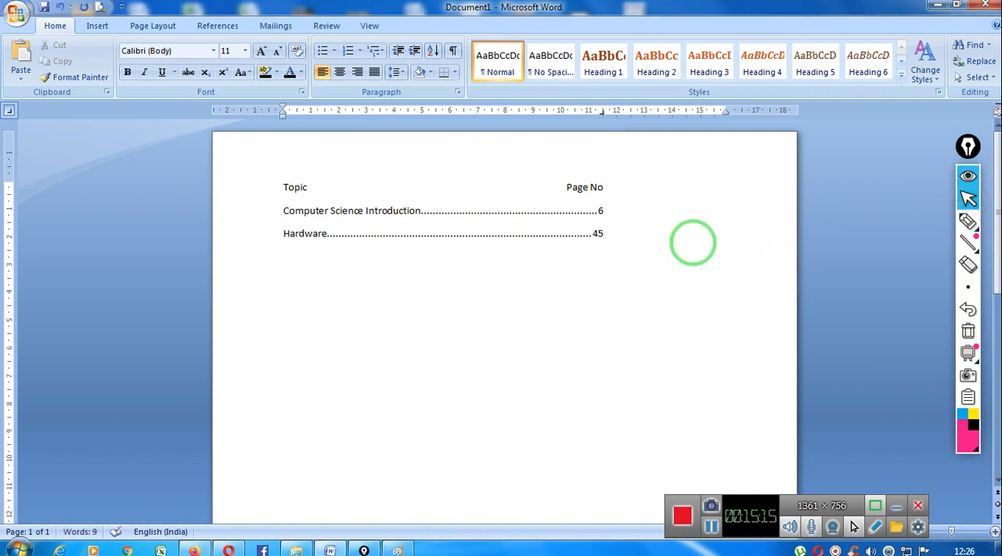
{"action": "type", "text": "Software"}
{"action": "key", "text": "Tab"}
{"action": "type", "text": "453"}
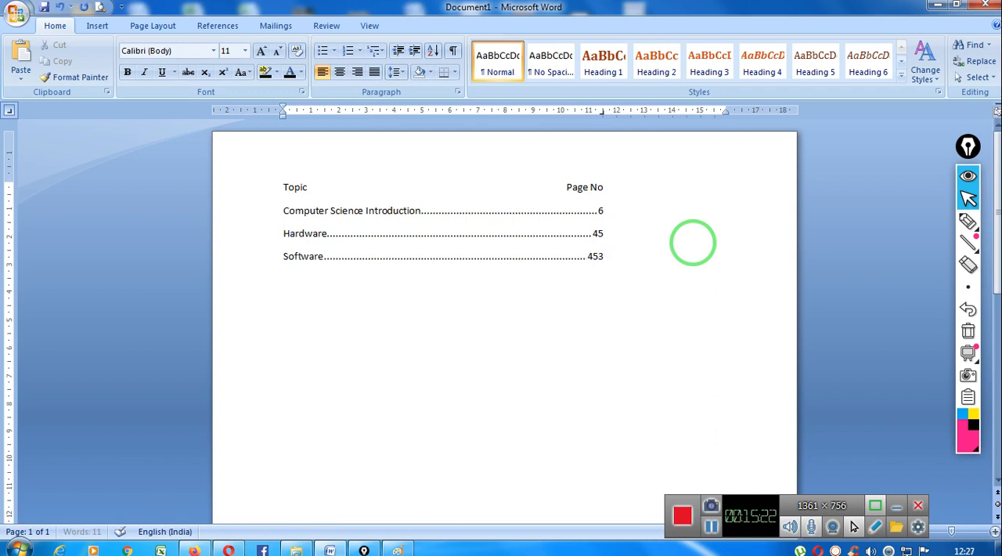
{"action": "key", "text": "Return"}
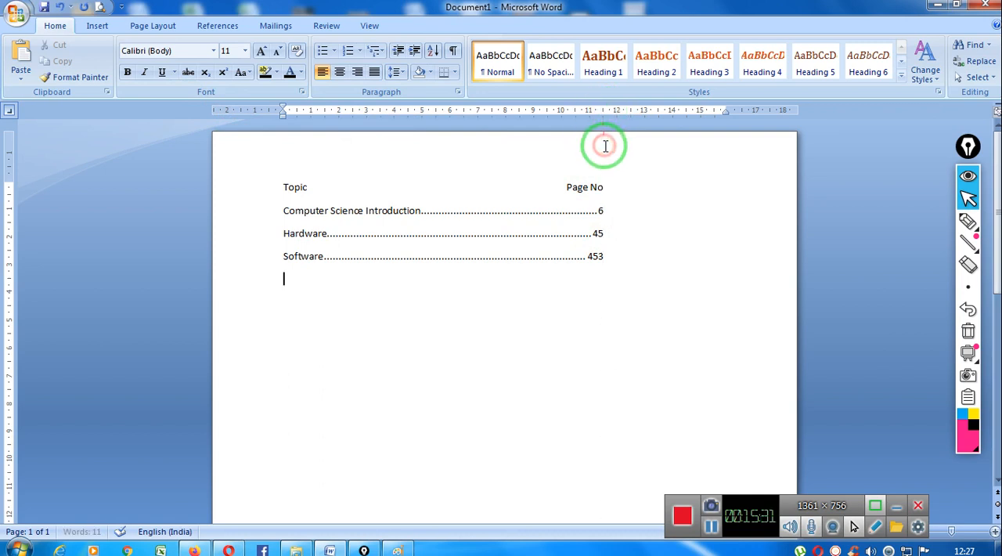
- Remove the 11.5 cm right tab stop from the Computer Science Introduction, Hardware, Software and Topic lines
{"action": "left_click", "coordinate": [612, 206]}
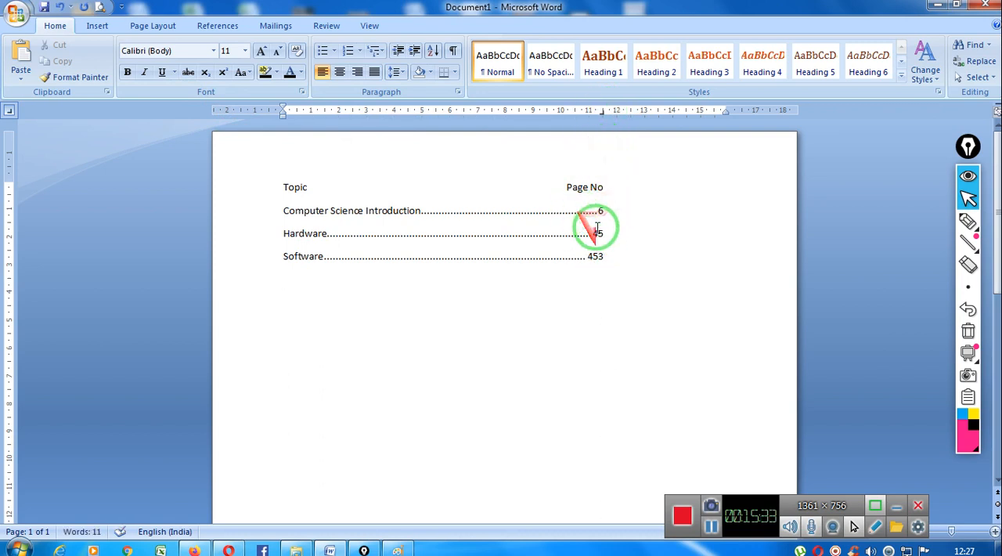
{"action": "key", "text": "Left"}
{"action": "key", "text": "BackSpace"}
{"action": "left_click", "coordinate": [603, 232]}
{"action": "left_click_drag", "start_coordinate": [601, 114], "coordinate": [597, 173]}
{"action": "left_click", "coordinate": [605, 256]}
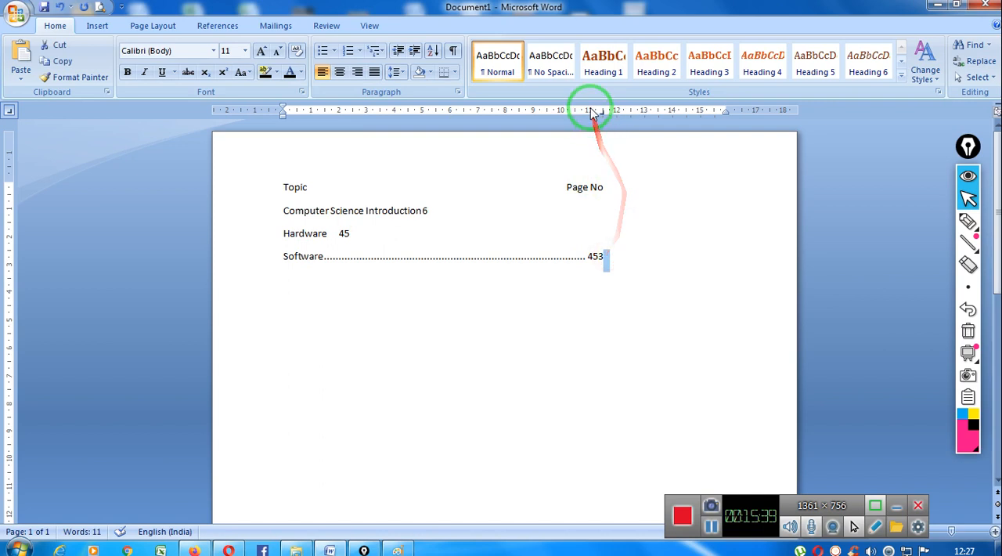
{"action": "left_click_drag", "start_coordinate": [600, 114], "coordinate": [609, 181]}
{"action": "left_click", "coordinate": [609, 180]}
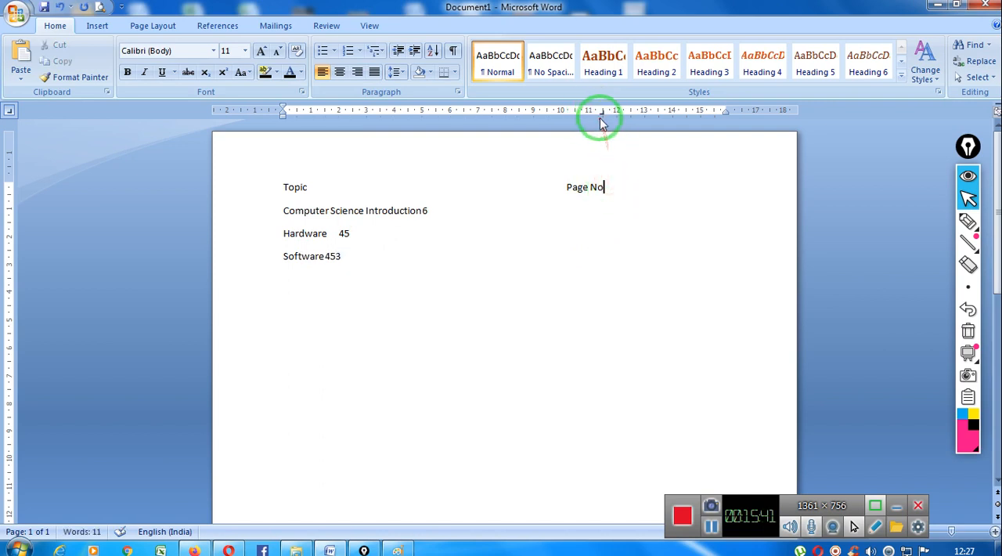
{"action": "left_click_drag", "start_coordinate": [602, 113], "coordinate": [604, 169]}
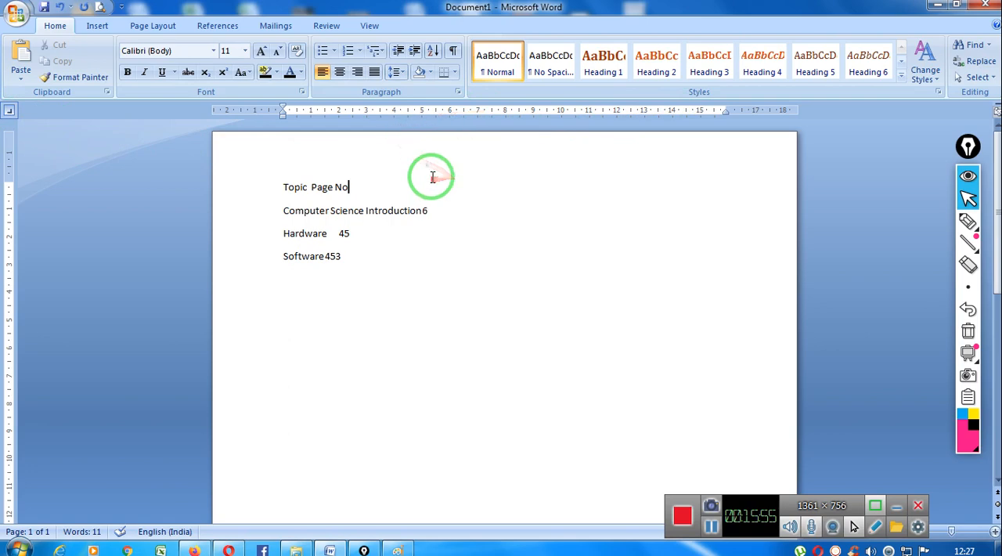
- Hide the rulers in the document window and return to the Hardware line of the list
{"action": "left_click", "coordinate": [369, 26]}
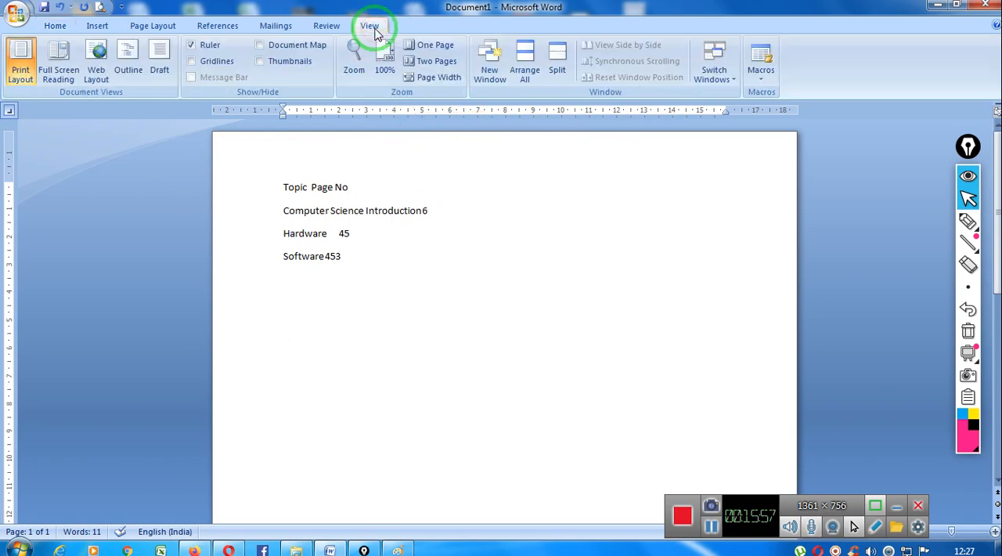
{"action": "left_click", "coordinate": [192, 45]}
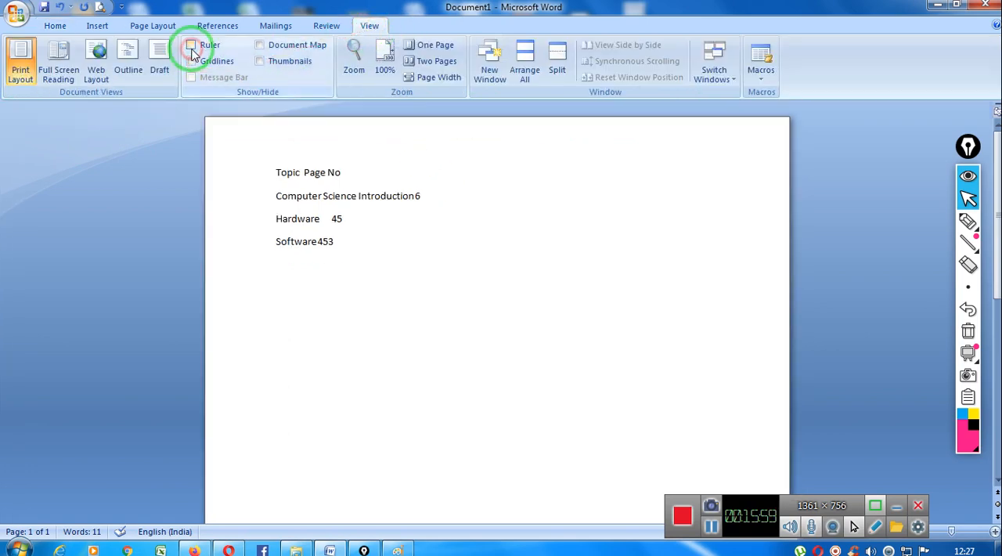
{"action": "left_click", "coordinate": [463, 229]}
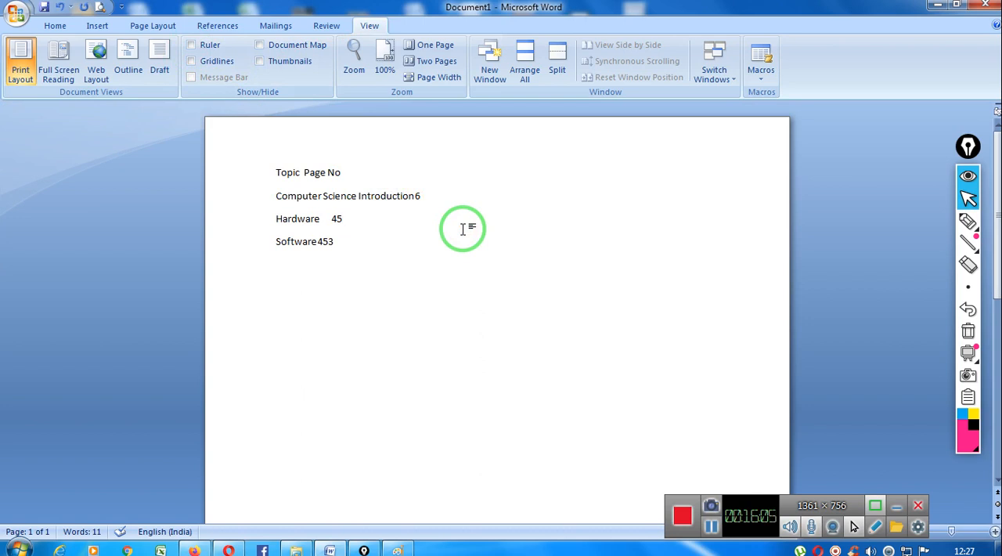
{"action": "left_click", "coordinate": [55, 26]}
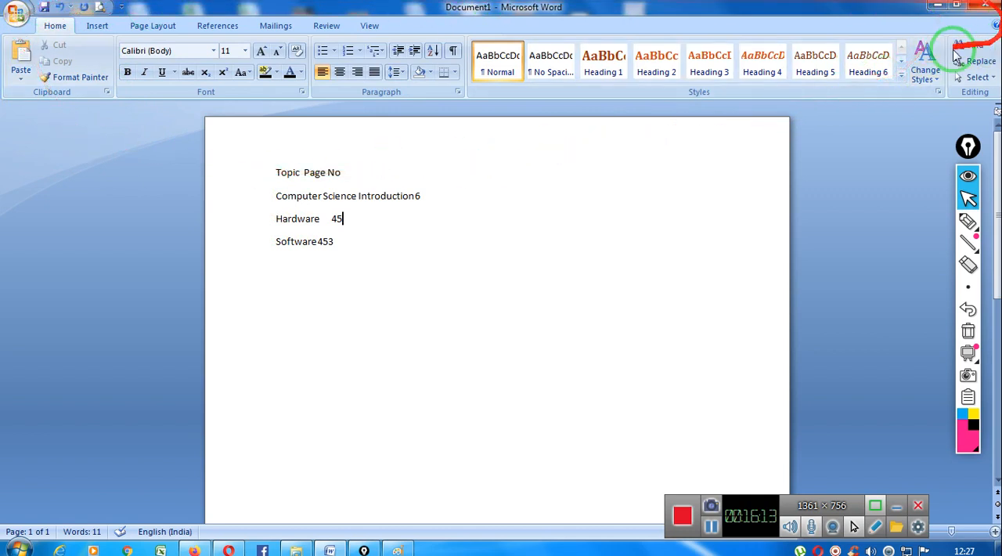
{"action": "left_click", "coordinate": [96, 27]}
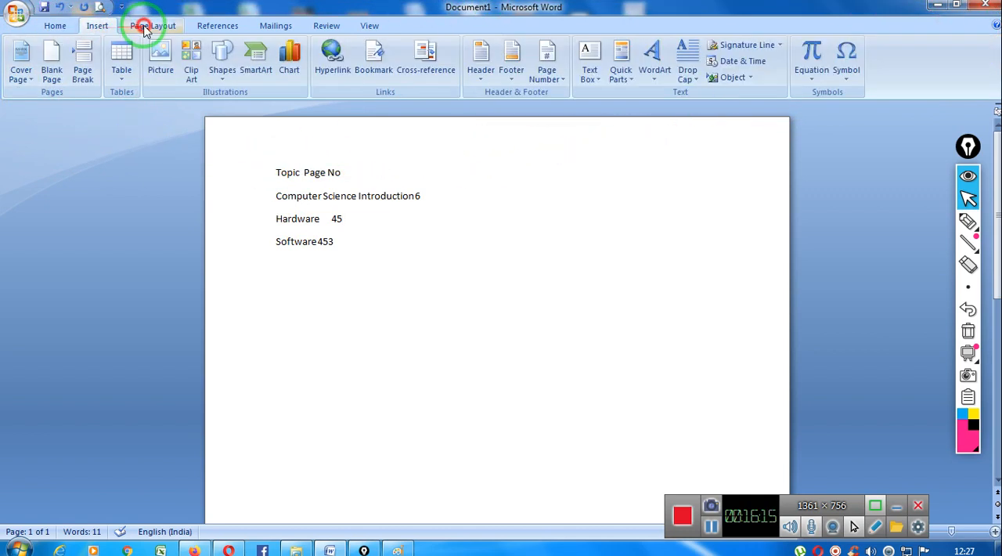
{"action": "left_click", "coordinate": [153, 26]}
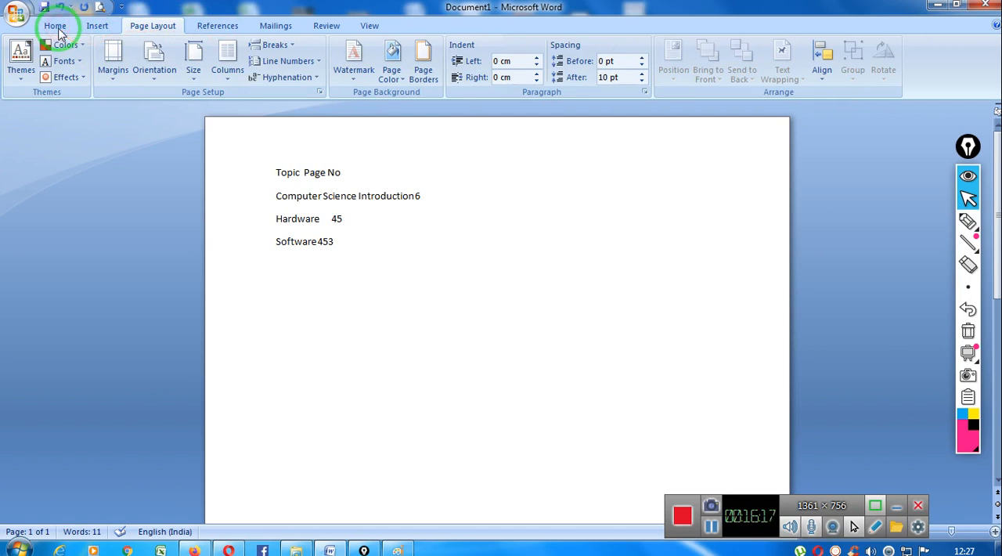
{"action": "left_click", "coordinate": [55, 27]}
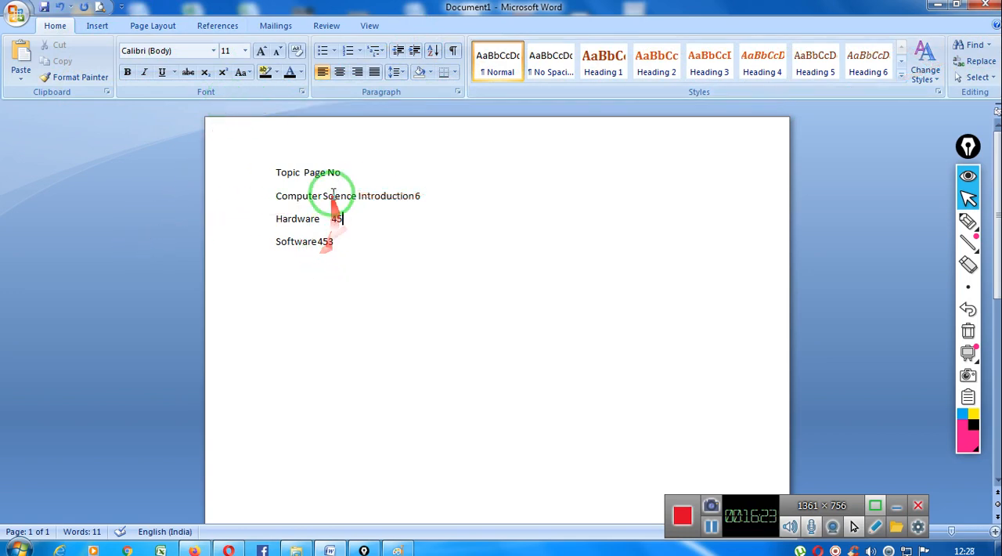
- Turn the display of the rulers back on and return to the topic list text
{"action": "left_click", "coordinate": [369, 28]}
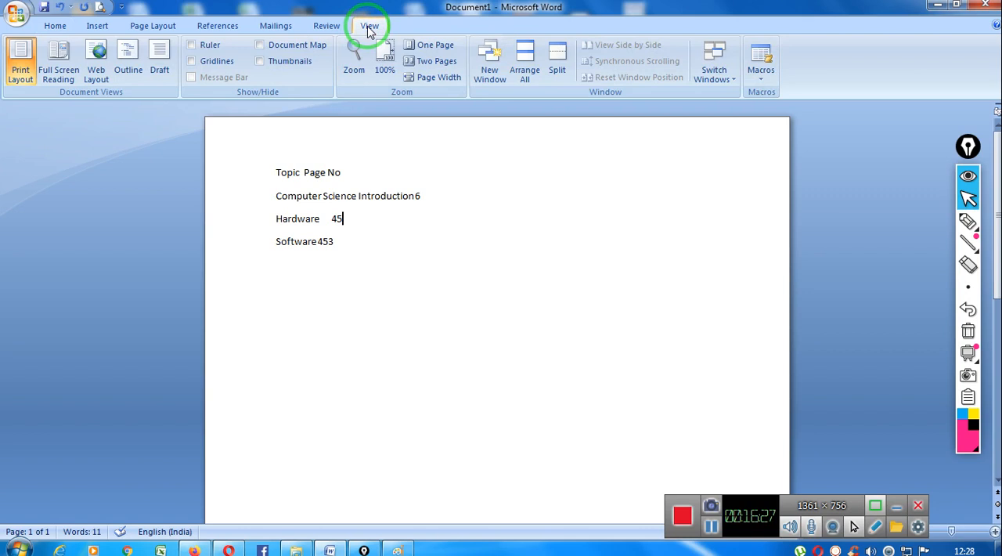
{"action": "left_click", "coordinate": [199, 48]}
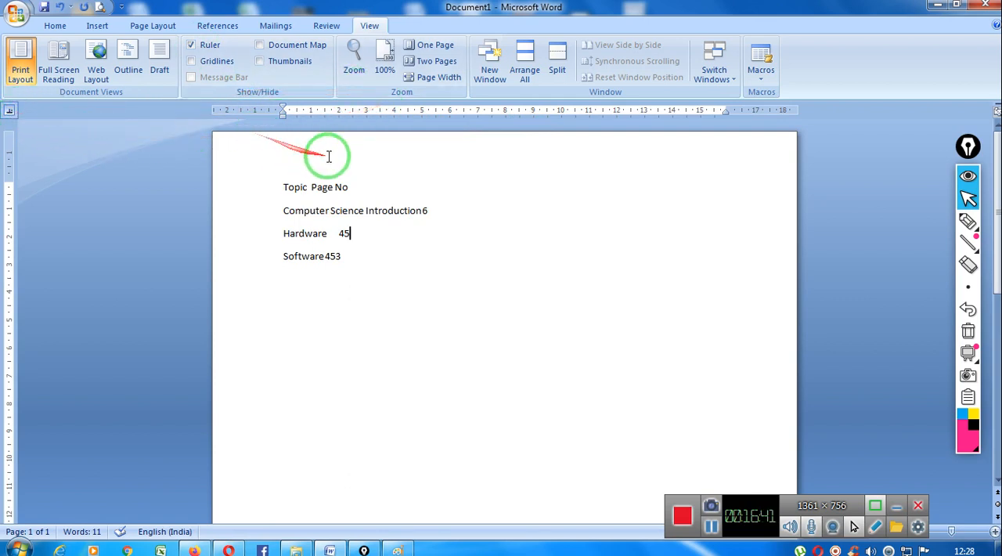
{"action": "left_click", "coordinate": [425, 208]}
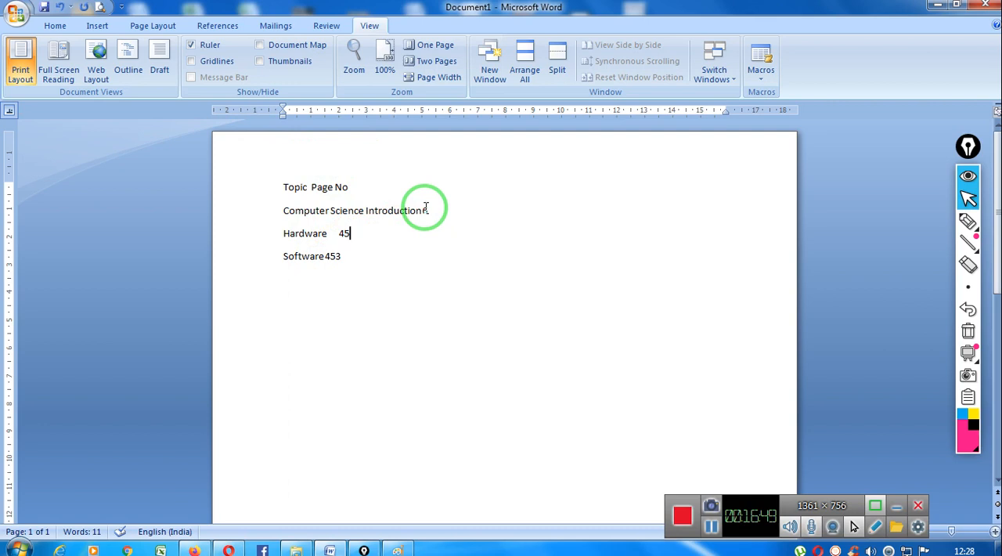
{"action": "key", "text": "Down"}
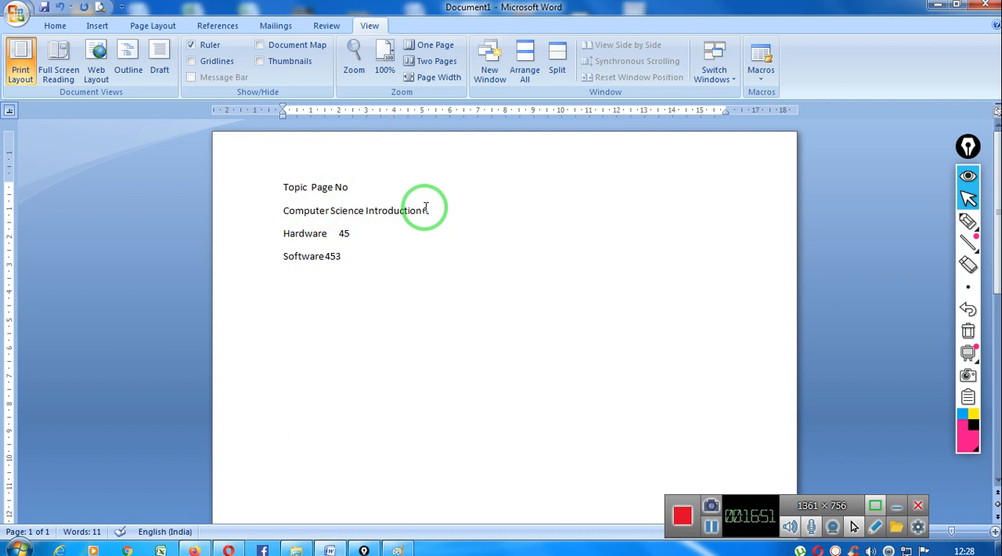